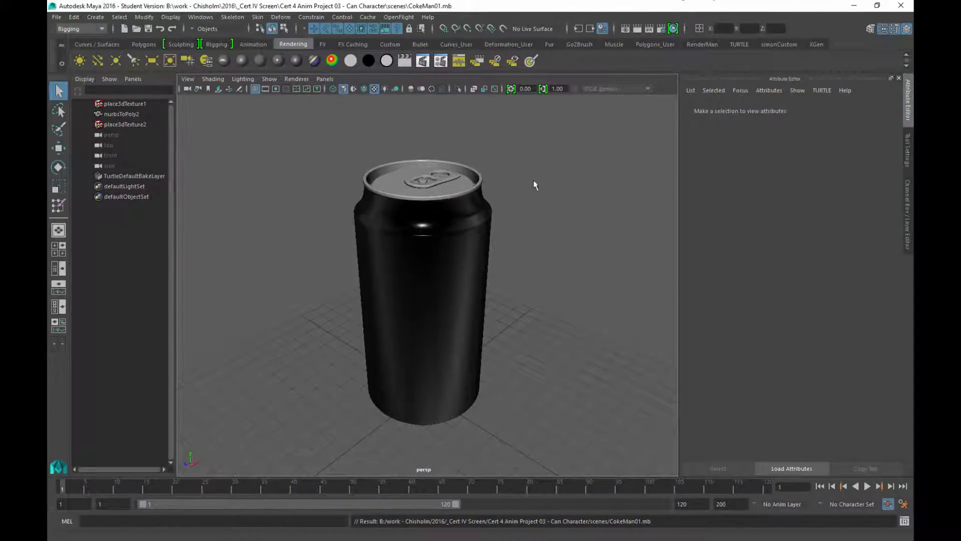
Step: Inspect the can model from above, level and angled views, and check its mesh wireframe
left_click_drag(461, 307, 451, 324, "alt")
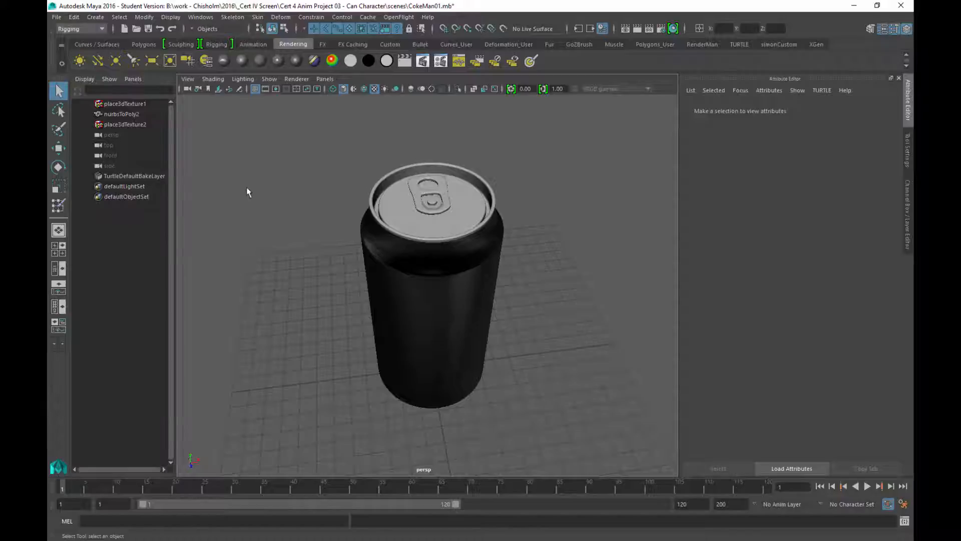
left_click_drag(433, 272, 432, 266, "alt")
left_click(473, 290)
left_click_drag(535, 265, 510, 237, "alt")
left_click(548, 187)
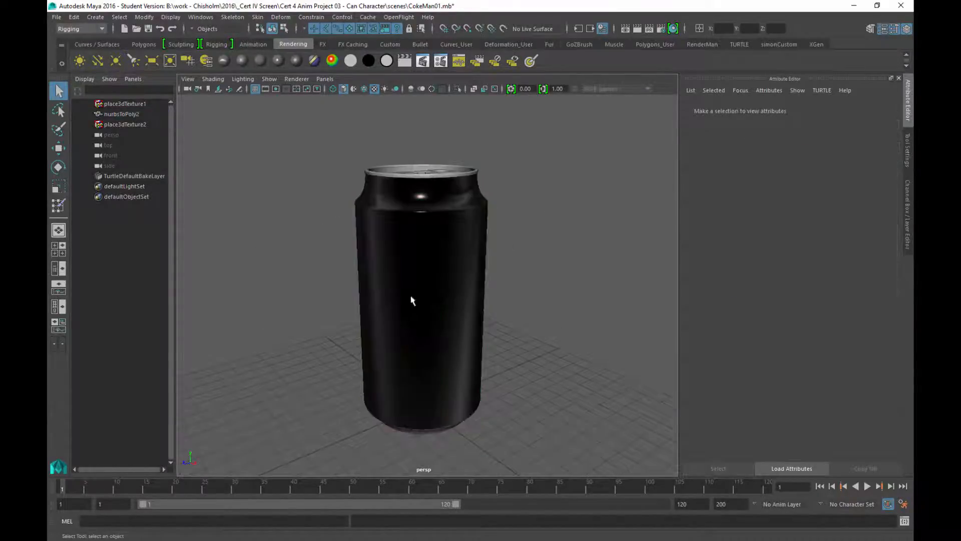
left_click_drag(314, 230, 339, 239, "alt")
left_click(442, 313)
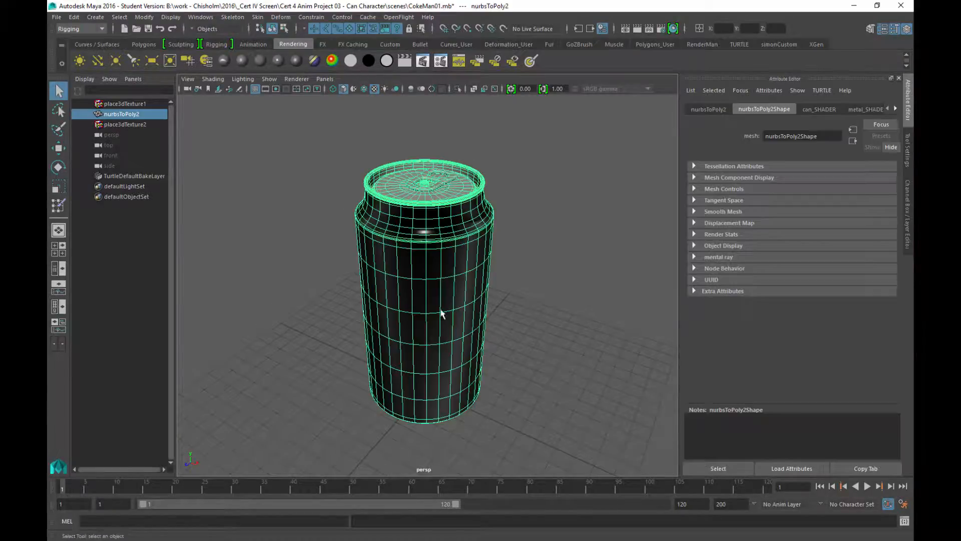
left_click_drag(500, 294, 527, 251, "alt")
left_click(527, 251)
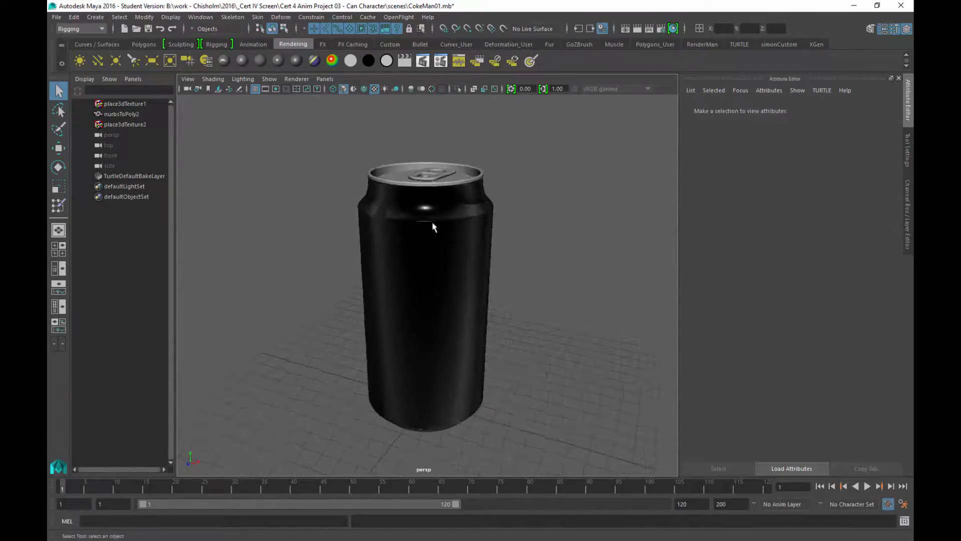
Step: Switch the perspective view's renderer to Legacy Default Viewport
left_click(430, 271)
left_click(285, 223)
left_click(297, 79)
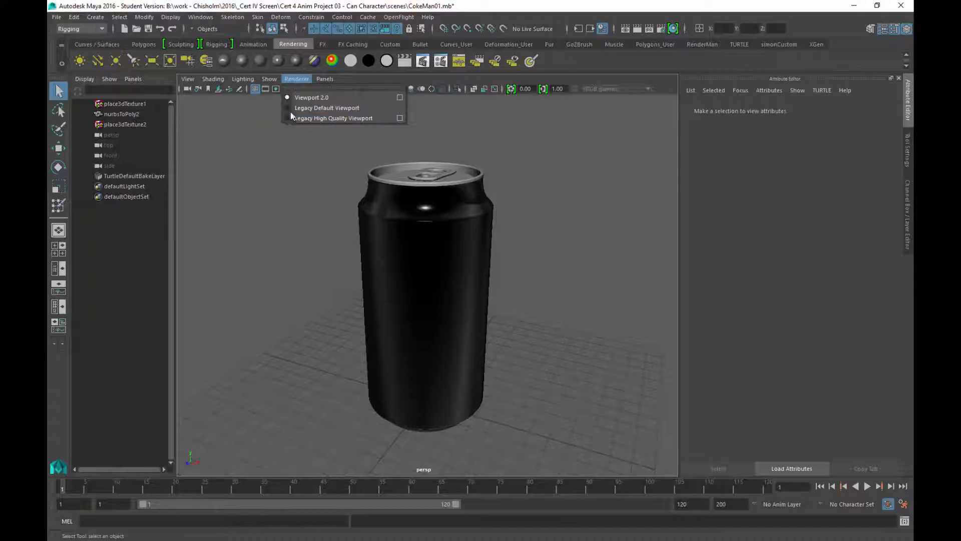
left_click(297, 108)
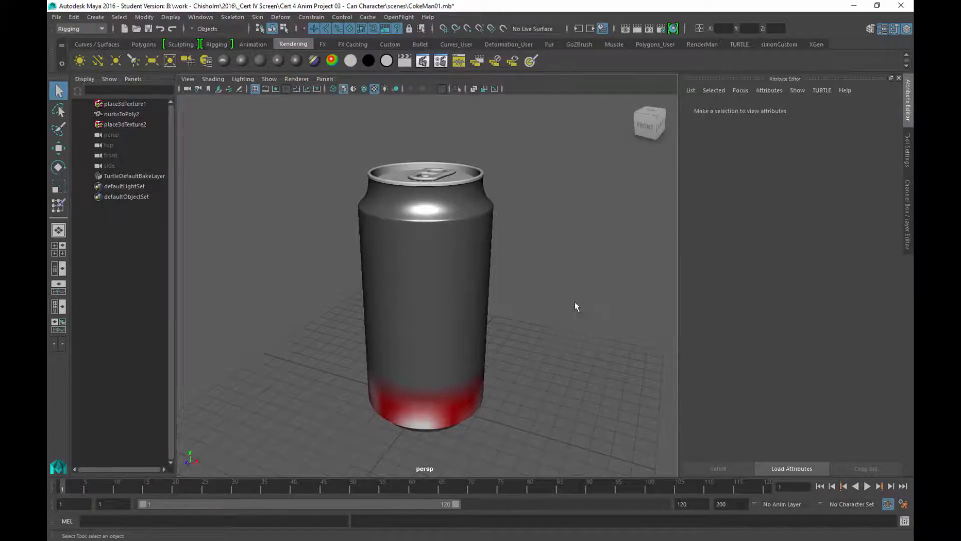
Step: Render the whole can in perspective with mental ray to check its textured label, and close the render
left_click_drag(576, 306, 567, 285, "alt")
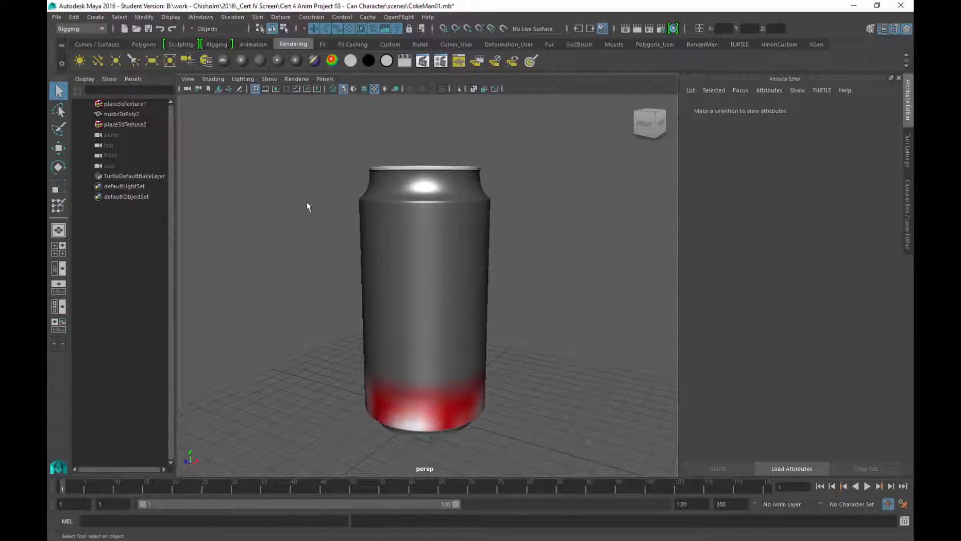
right_click_drag(576, 307, 530, 247, "alt")
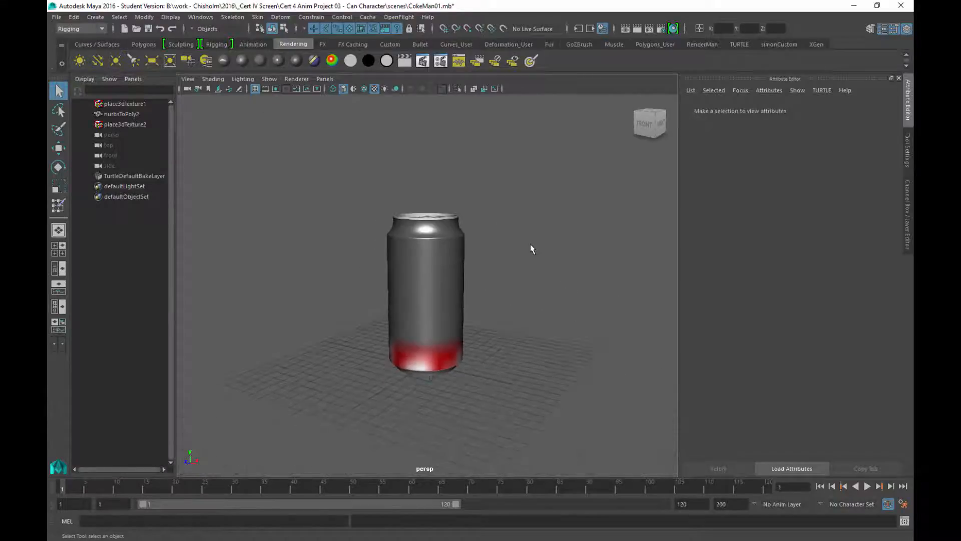
mouse_move(531, 247)
left_mouse_down("alt")
mouse_move(543, 253)
mouse_move(524, 260)
left_mouse_up("alt")
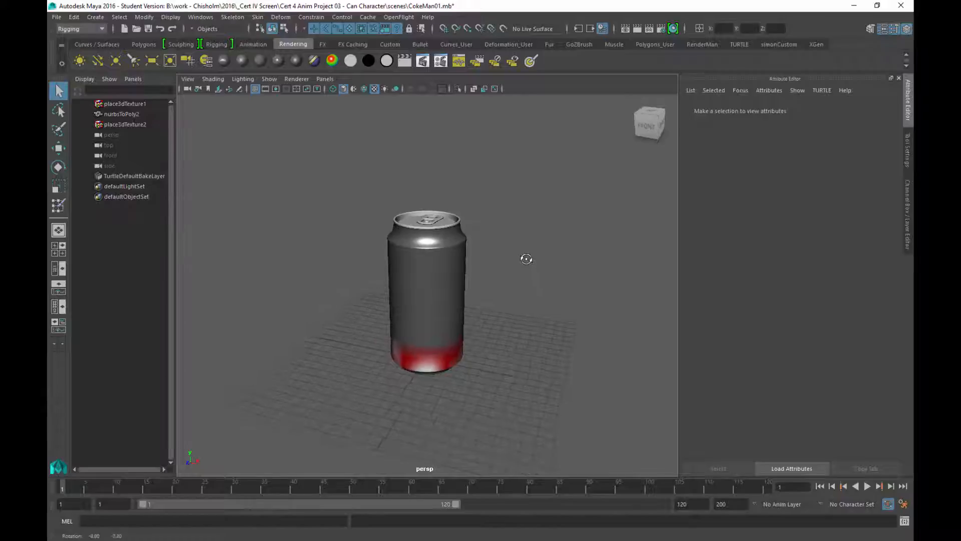
left_click(639, 30)
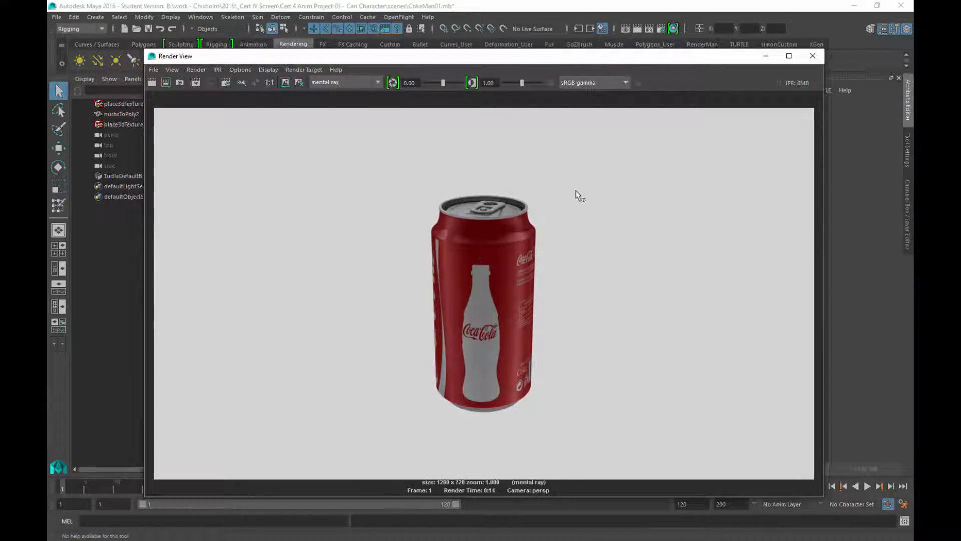
left_click(813, 55)
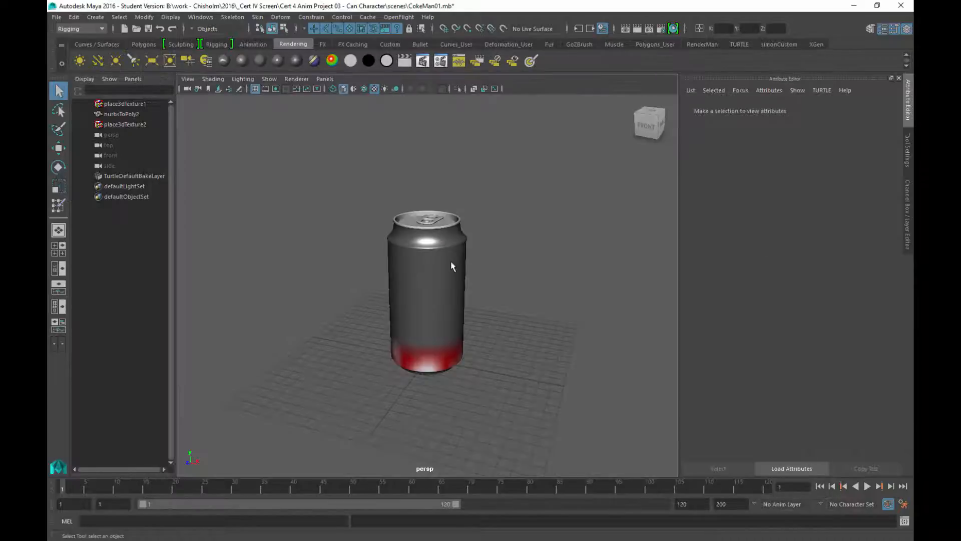
Step: Sketch bent arms on both sides of the can's lower half and two bent legs beneath it with the Grease Pencil
left_click_drag(480, 346, 490, 294, "alt")
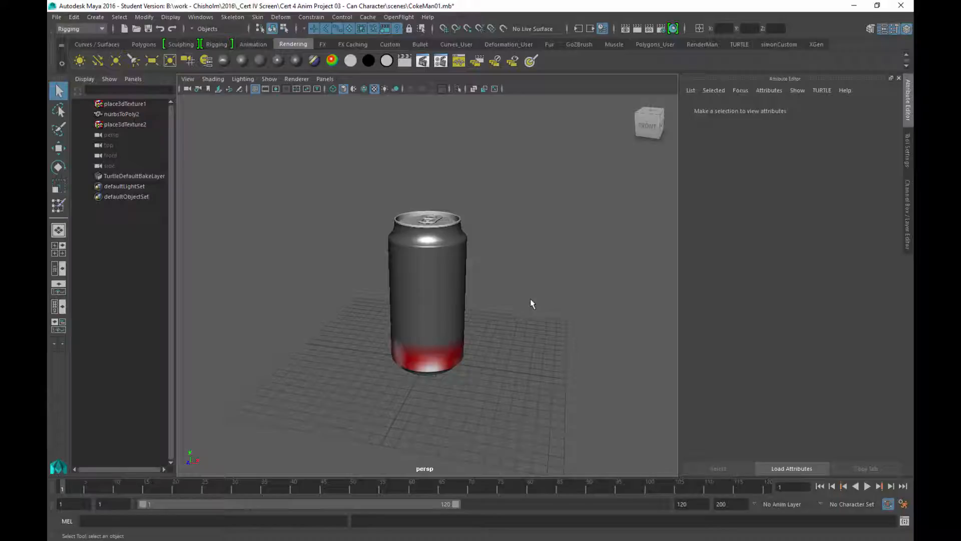
left_click_drag(480, 332, 460, 171, "alt")
scroll(515, 335, "up", 4)
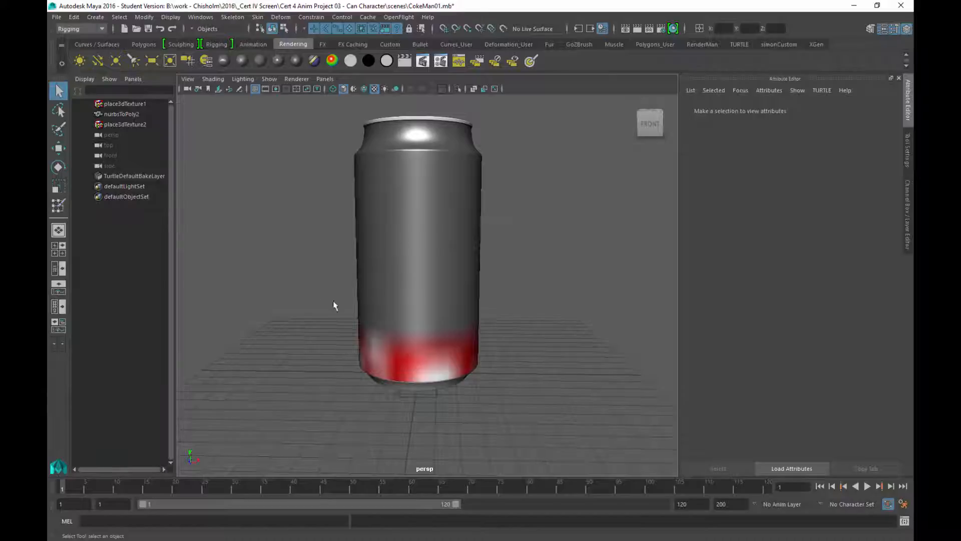
left_click_drag(436, 259, 428, 242, "alt")
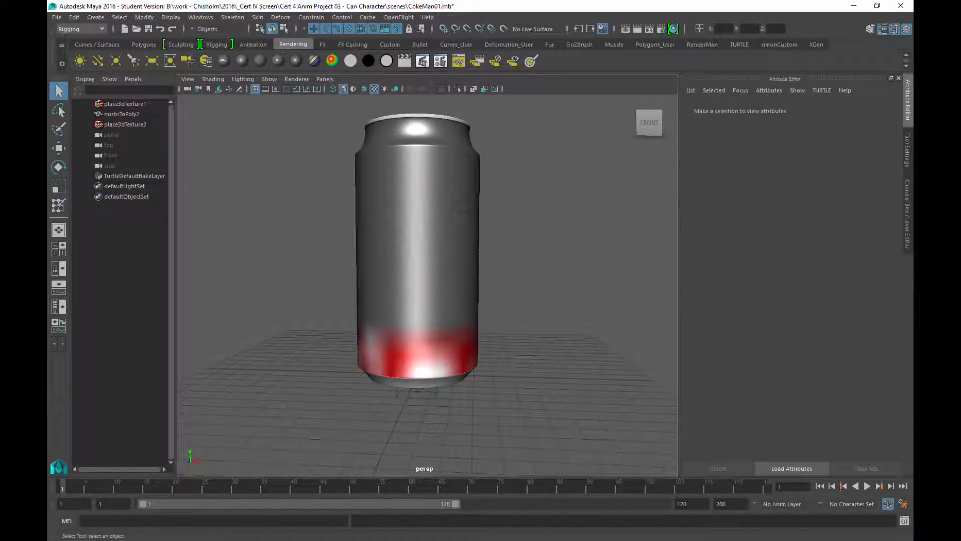
left_click(240, 89)
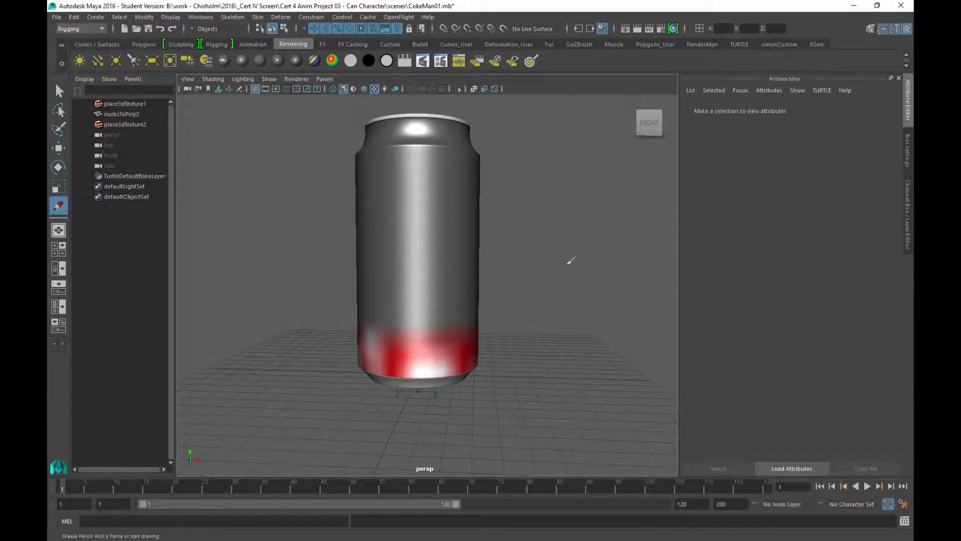
mouse_move(532, 360)
left_mouse_down("alt")
mouse_move(521, 365)
mouse_move(527, 358)
mouse_move(461, 317)
left_mouse_up("alt")
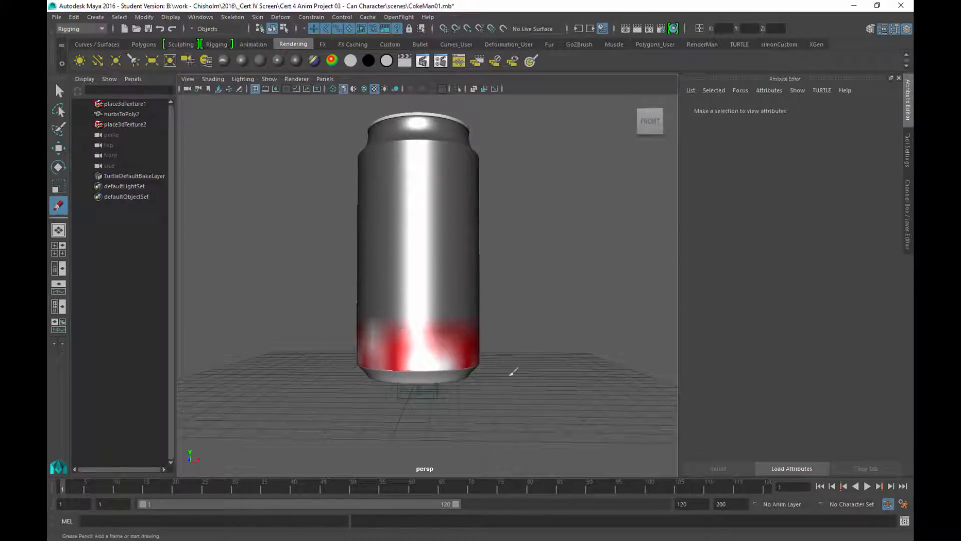
scroll(505, 347, "down", 6)
scroll(505, 339, "up", 3)
scroll(521, 345, "up", 1)
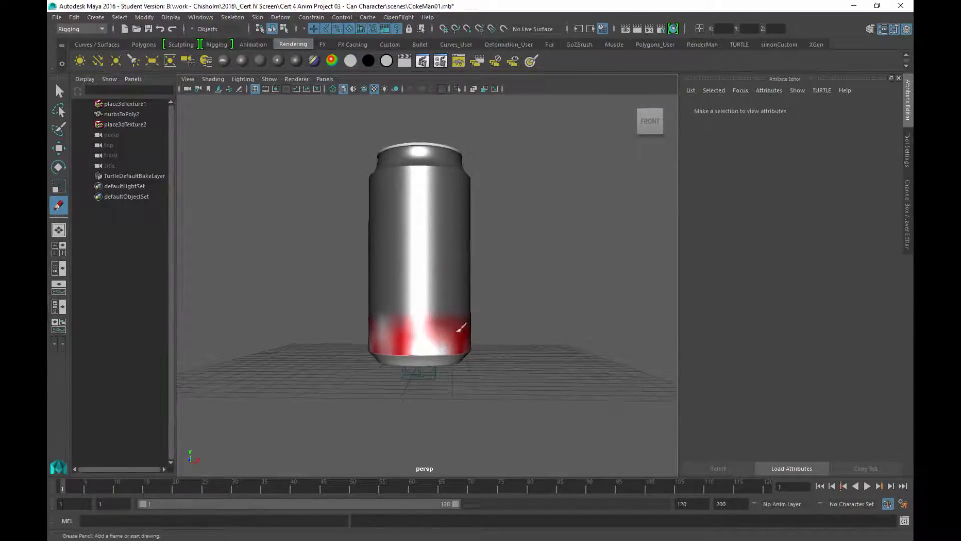
mouse_move(490, 317)
left_mouse_down()
mouse_move(471, 316)
mouse_move(495, 314)
left_mouse_up()
mouse_move(369, 327)
left_mouse_down()
mouse_move(344, 325)
mouse_move(317, 300)
left_mouse_up()
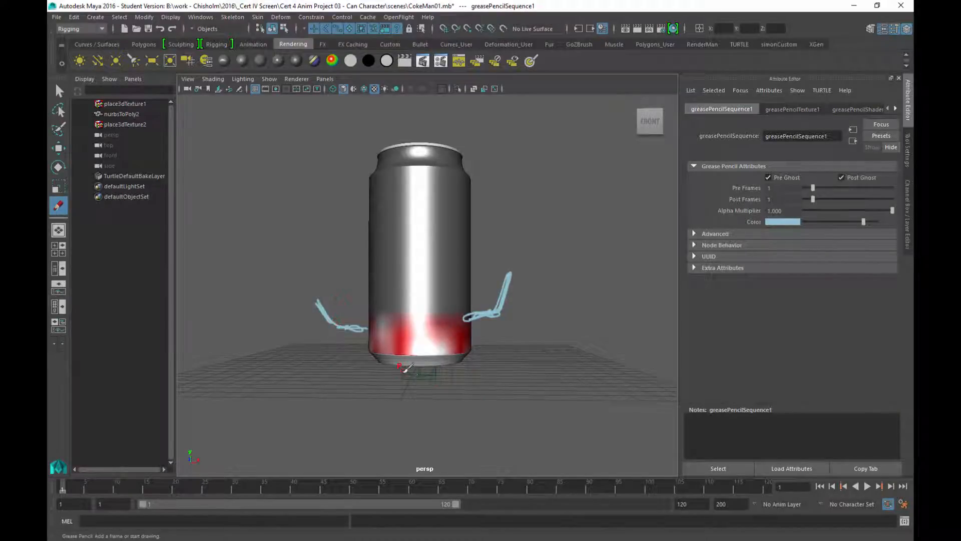
mouse_move(404, 370)
left_mouse_down()
mouse_move(403, 404)
mouse_move(385, 433)
left_mouse_up()
left_click_drag(434, 371, 456, 432)
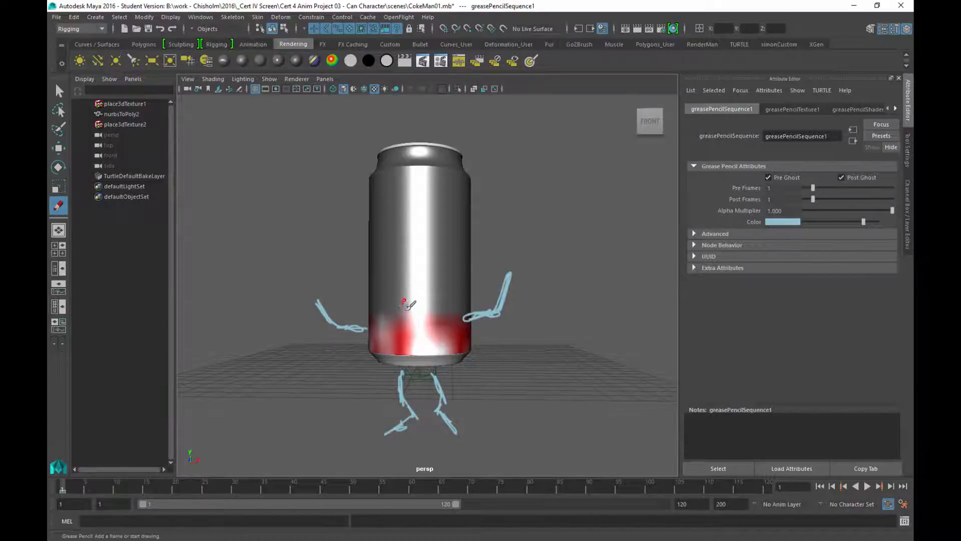
Step: Sketch a pair of eyes on the can's lower front and a tall outline around its upper part
mouse_move(405, 305)
left_mouse_down()
mouse_move(407, 315)
mouse_move(425, 309)
left_mouse_up()
mouse_move(371, 276)
left_mouse_down()
mouse_move(458, 145)
mouse_move(483, 272)
left_mouse_up()
left_click_drag(363, 221, 380, 310)
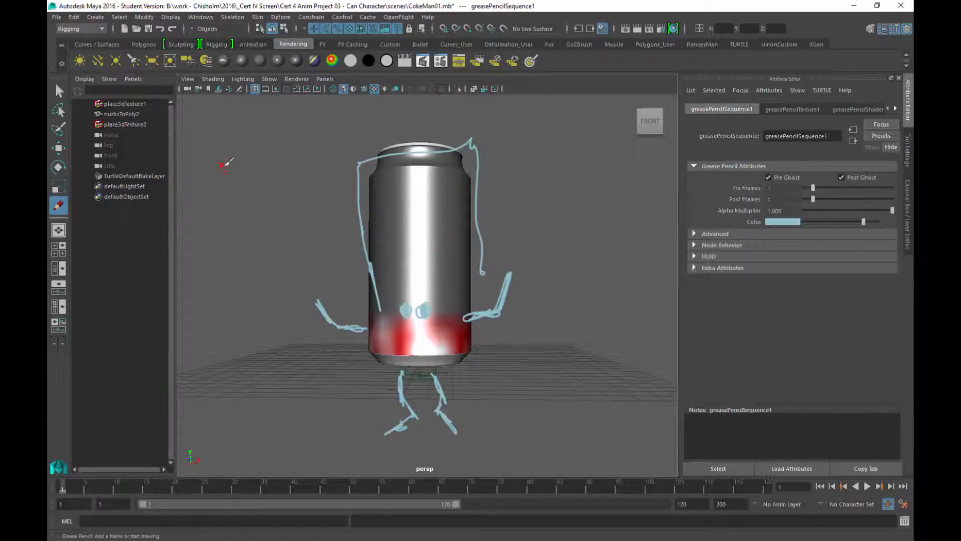
Step: Sketch a separate tall, flat-topped head beside the can, with a jagged fringe, ears, jaw and facial features
left_click_drag(221, 162, 234, 272)
mouse_move(221, 162)
left_mouse_down()
mouse_move(314, 155)
mouse_move(303, 281)
left_mouse_up()
left_click_drag(228, 185, 320, 176)
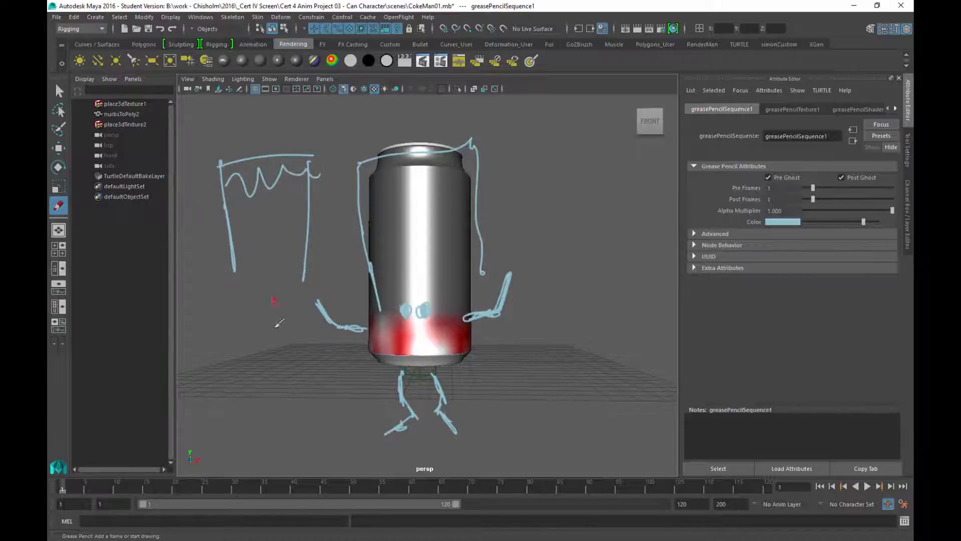
left_click_drag(233, 271, 247, 289)
left_click_drag(303, 261, 302, 281)
mouse_move(247, 303)
left_mouse_down()
mouse_move(245, 318)
mouse_move(307, 311)
left_mouse_up()
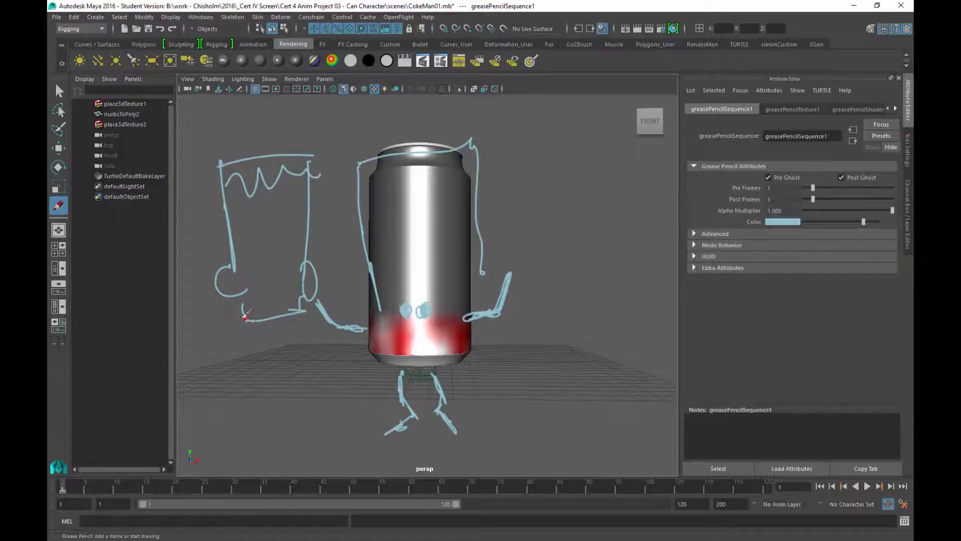
left_click_drag(228, 317, 240, 319)
left_click_drag(303, 309, 308, 310)
mouse_move(260, 259)
left_mouse_down()
mouse_move(282, 259)
mouse_move(273, 264)
mouse_move(281, 243)
mouse_move(266, 253)
mouse_move(281, 298)
left_mouse_up()
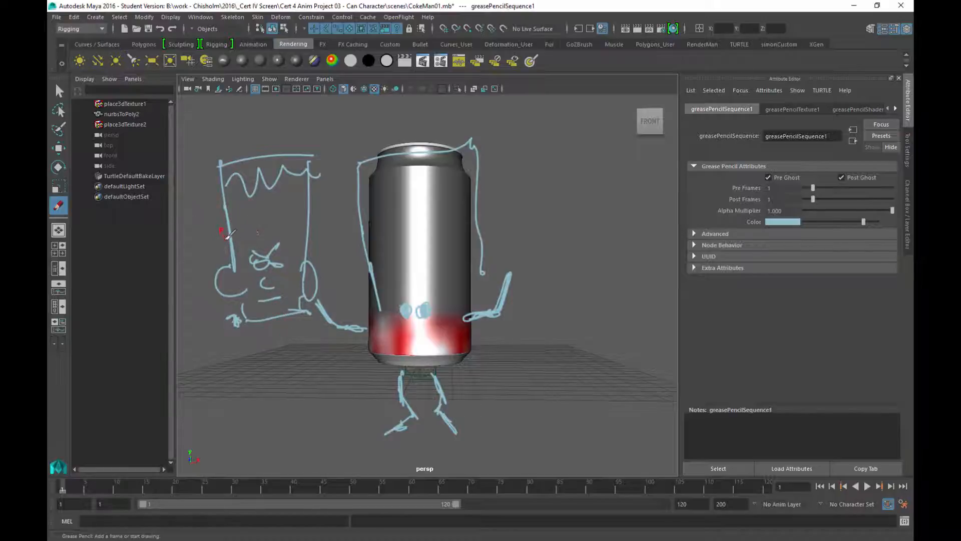
Step: Add a second set of side and top lines to the separate head sketch and to the outline around the can
left_click_drag(225, 236, 202, 169)
left_click_drag(316, 161, 319, 241)
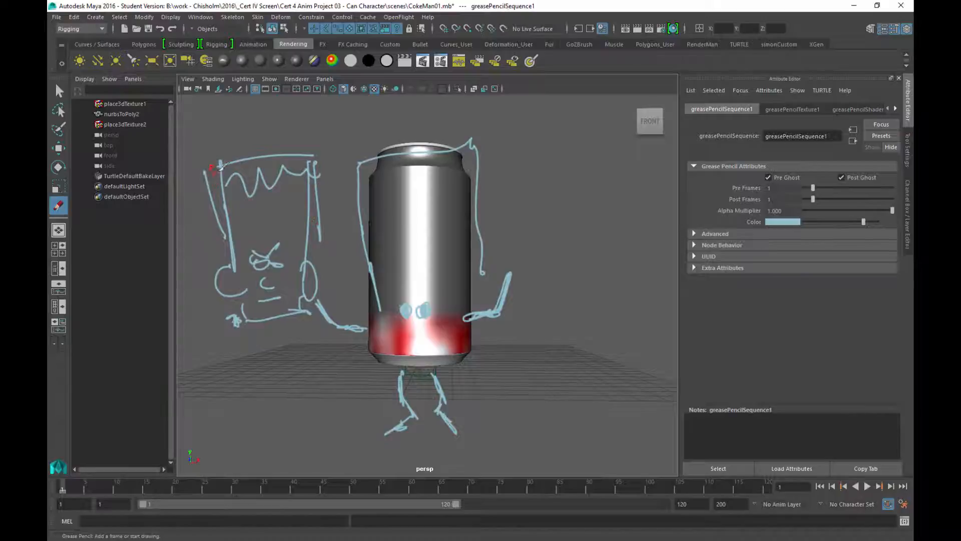
mouse_move(215, 168)
left_mouse_down()
mouse_move(313, 155)
mouse_move(394, 309)
left_mouse_up()
left_click_drag(482, 144, 483, 285)
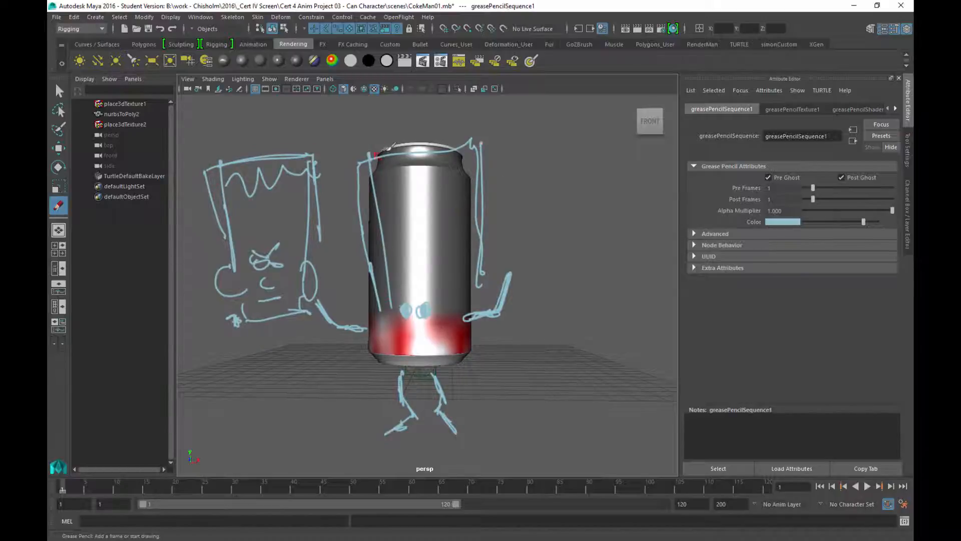
left_click_drag(376, 153, 472, 146)
Step: Sketch curves meeting on the can's front, a large loop around its top and a slanted line across its lower part
left_click_drag(417, 255, 457, 180)
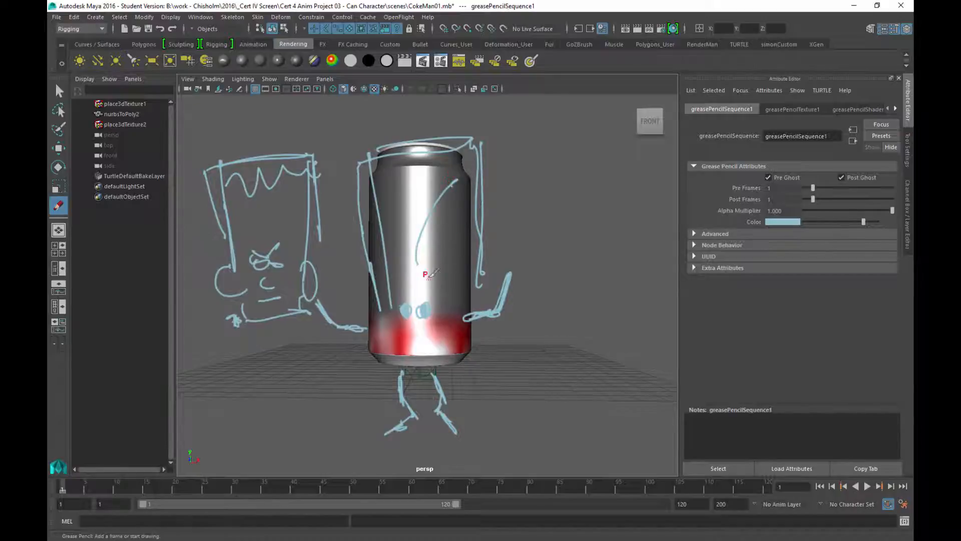
left_click_drag(417, 264, 396, 224)
mouse_move(376, 145)
left_mouse_down()
mouse_move(406, 138)
mouse_move(460, 194)
mouse_move(448, 260)
mouse_move(376, 246)
mouse_move(398, 338)
mouse_move(464, 214)
left_mouse_up()
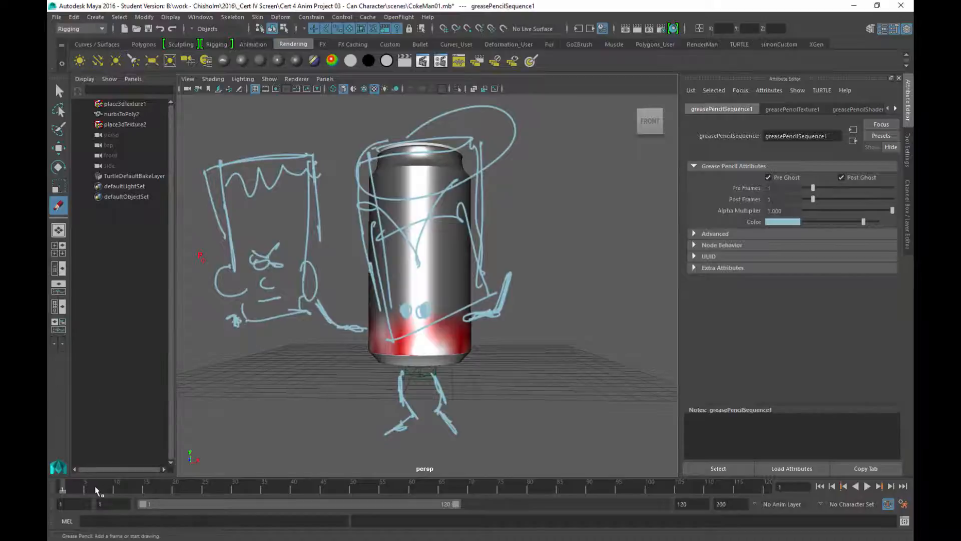
Step: Delete all Grease Pencil frames and keep the Grease Pencil options floating beside the viewport
right_click(64, 491)
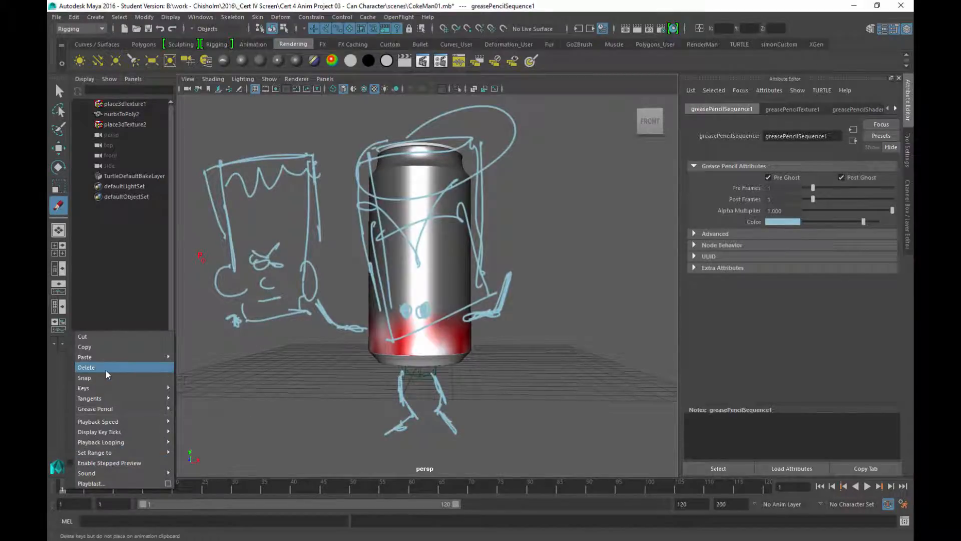
mouse_move(147, 409)
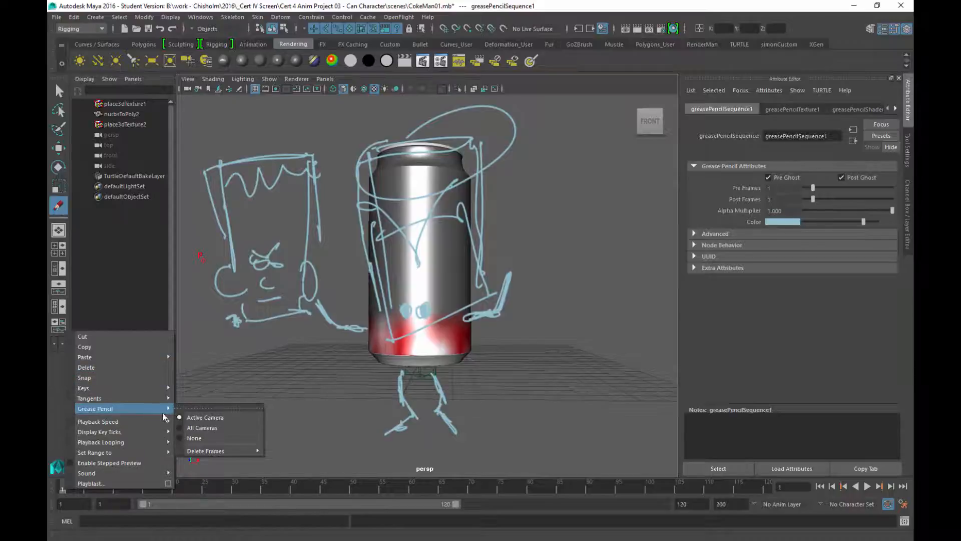
mouse_move(250, 451)
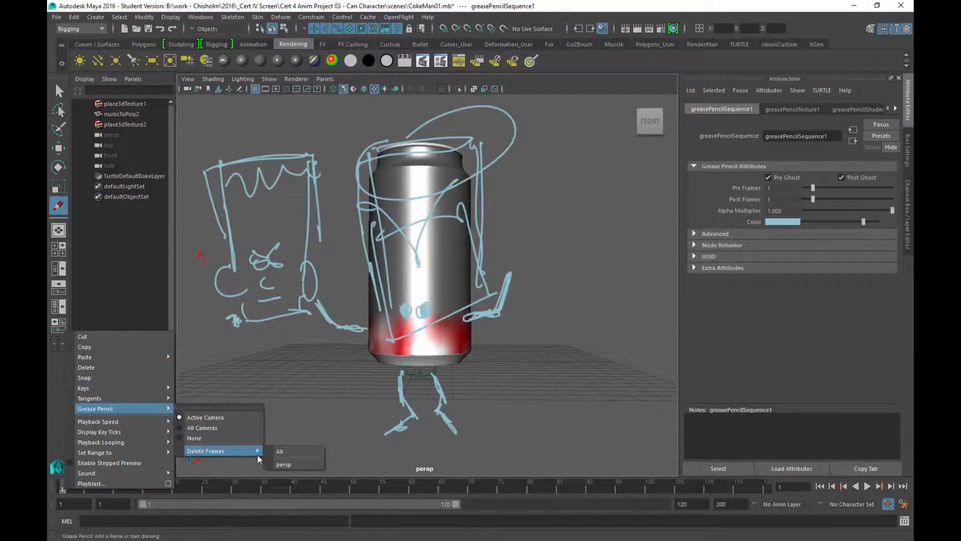
left_click(232, 408)
mouse_move(237, 443)
left_click(278, 443)
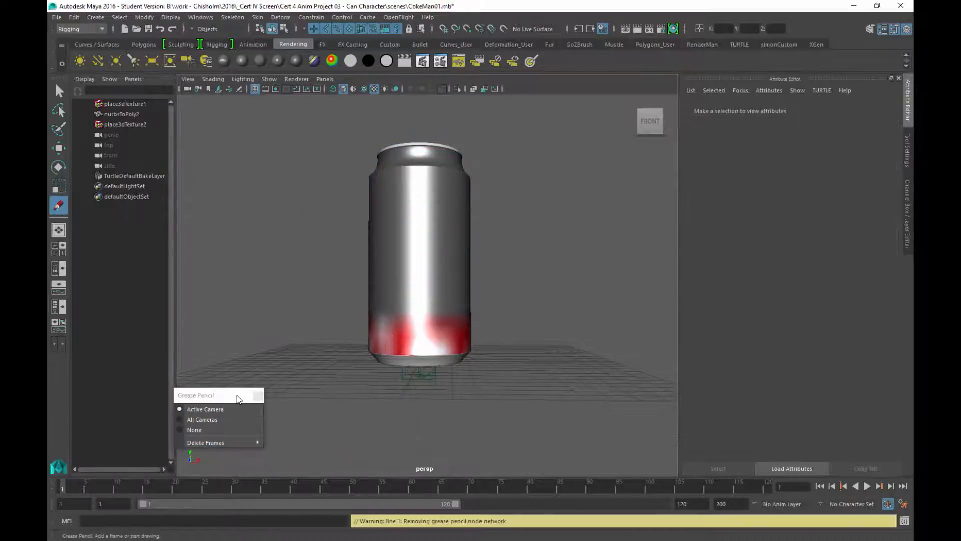
left_click_drag(239, 398, 159, 370)
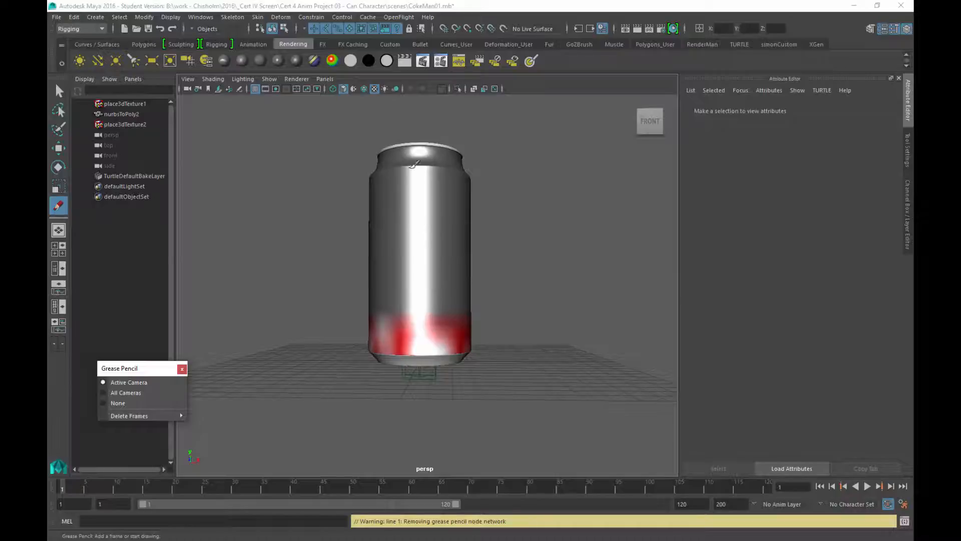
Step: Sketch two eyes near the top of the can, an arm on each side and two legs below its base with the Grease Pencil
left_click(415, 143)
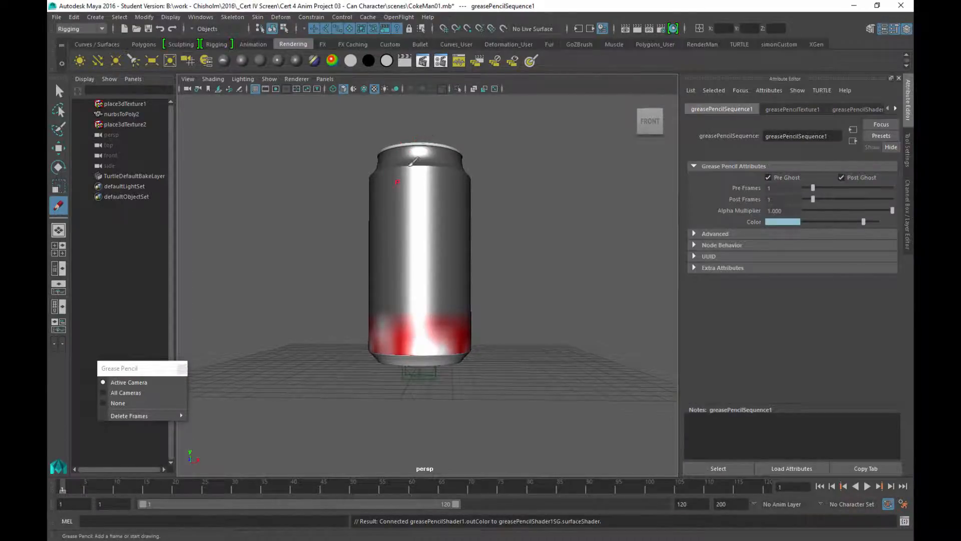
left_click_drag(419, 174, 442, 183)
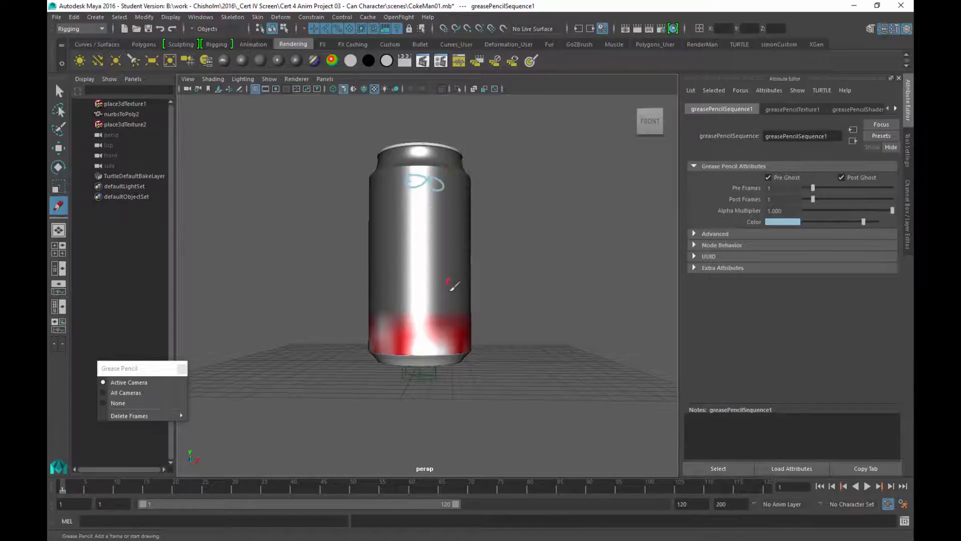
left_click_drag(470, 236, 523, 220)
left_click_drag(366, 237, 323, 234)
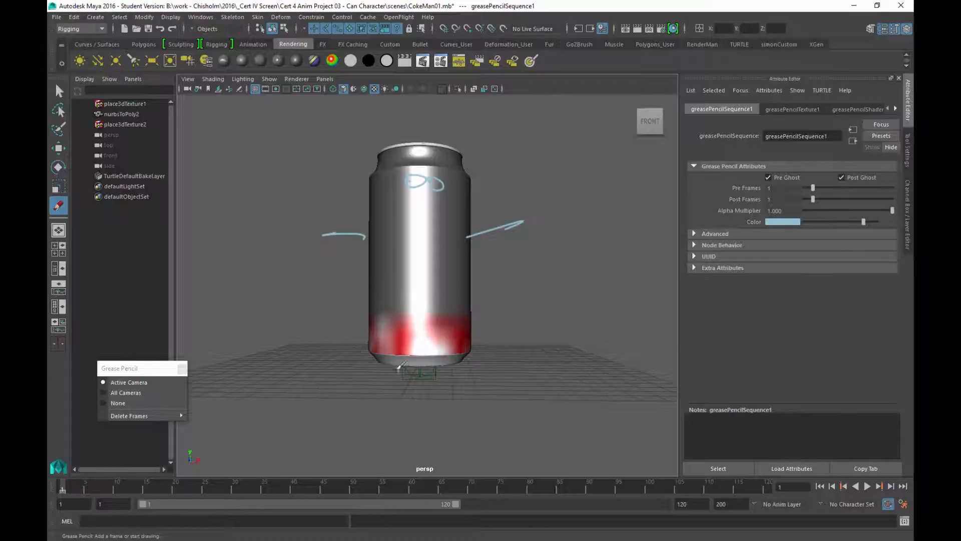
left_click_drag(398, 370, 407, 439)
left_click_drag(440, 368, 445, 436)
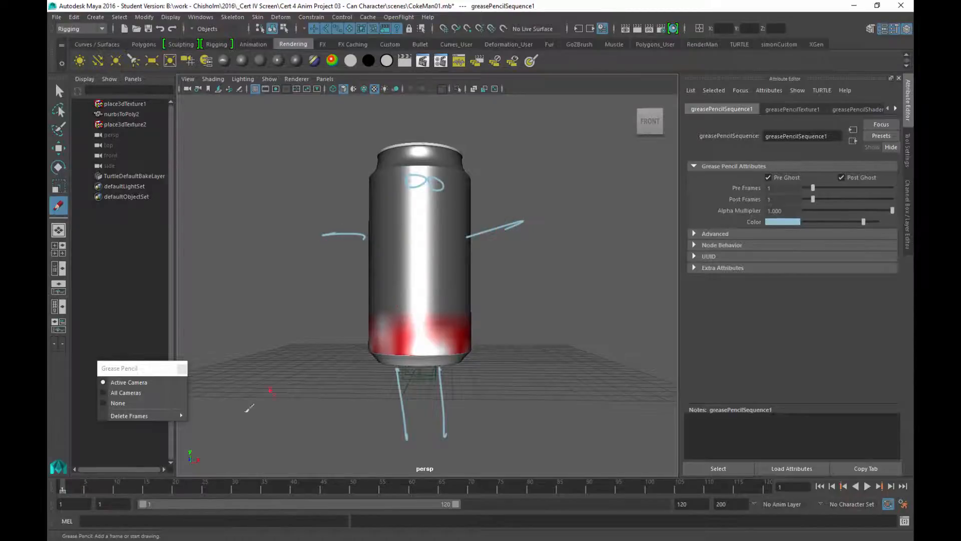
Step: Delete all Grease Pencil frames, close the floating Grease Pencil options and return to the Select tool
mouse_move(173, 416)
left_click(204, 417)
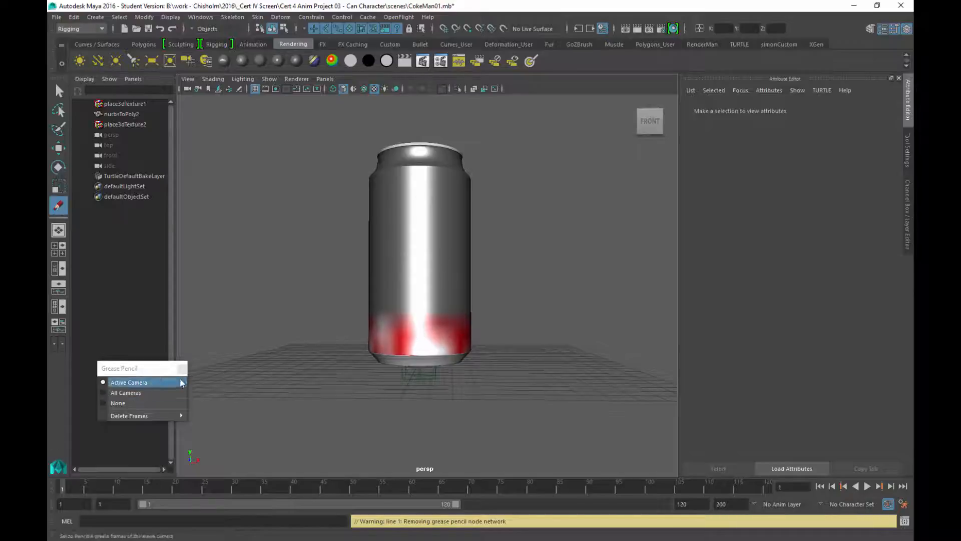
left_click_drag(149, 373, 146, 223)
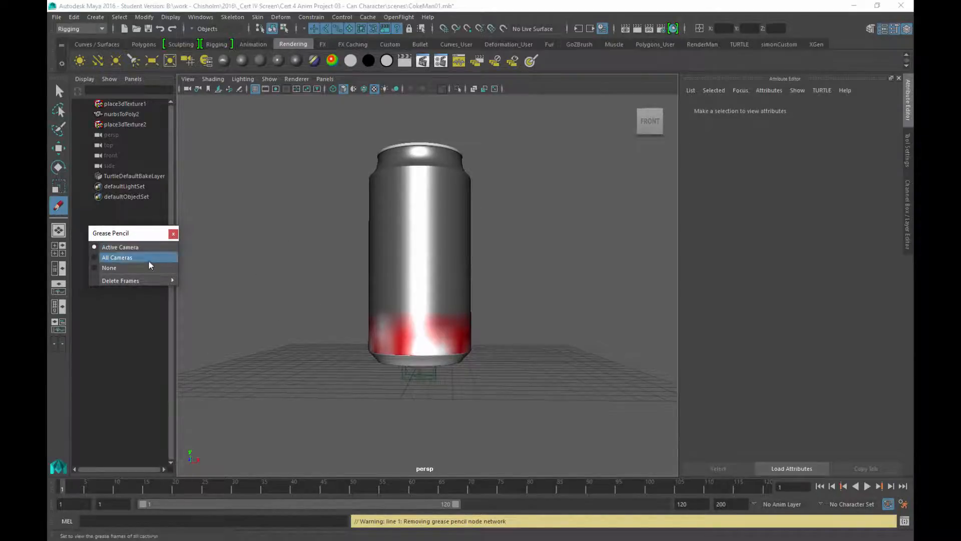
left_click(174, 235)
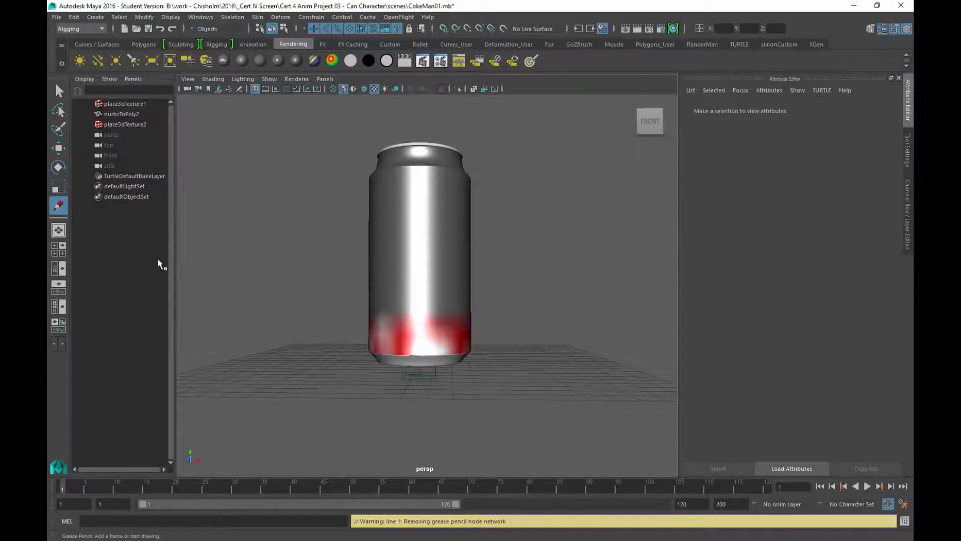
key("q")
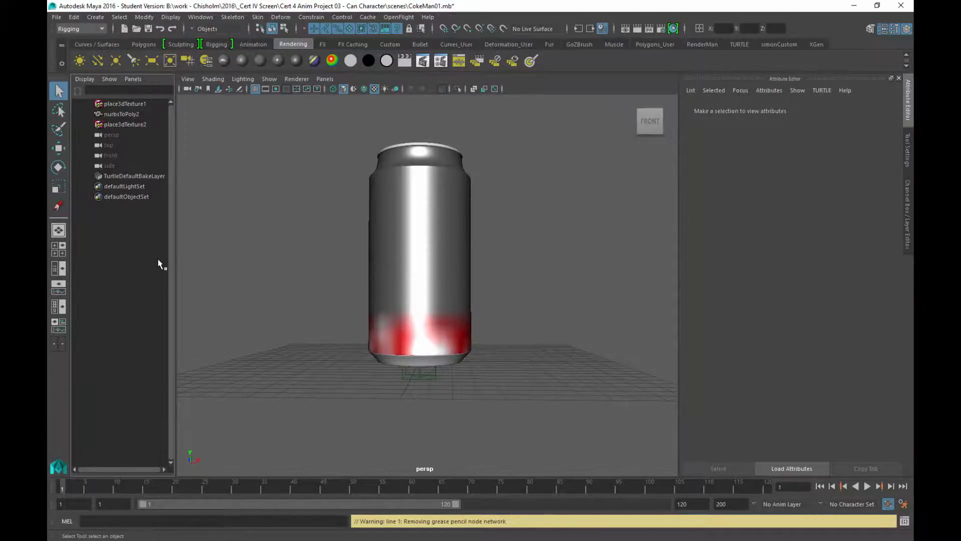
Step: Switch to the four-view layout and frame the can in every view, leaving empty space below its base in the front and side views
left_click_drag(516, 280, 542, 259, "alt")
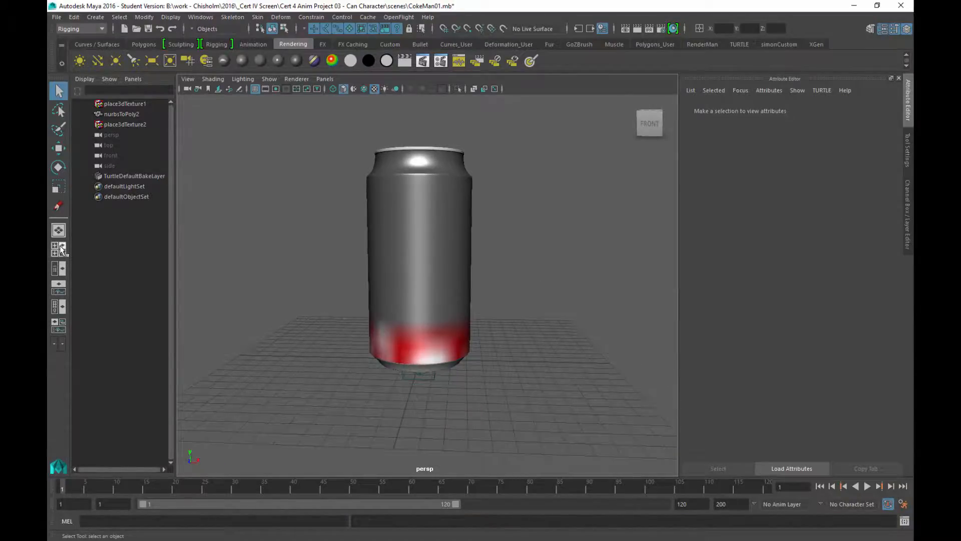
left_click(59, 249)
left_click(514, 160)
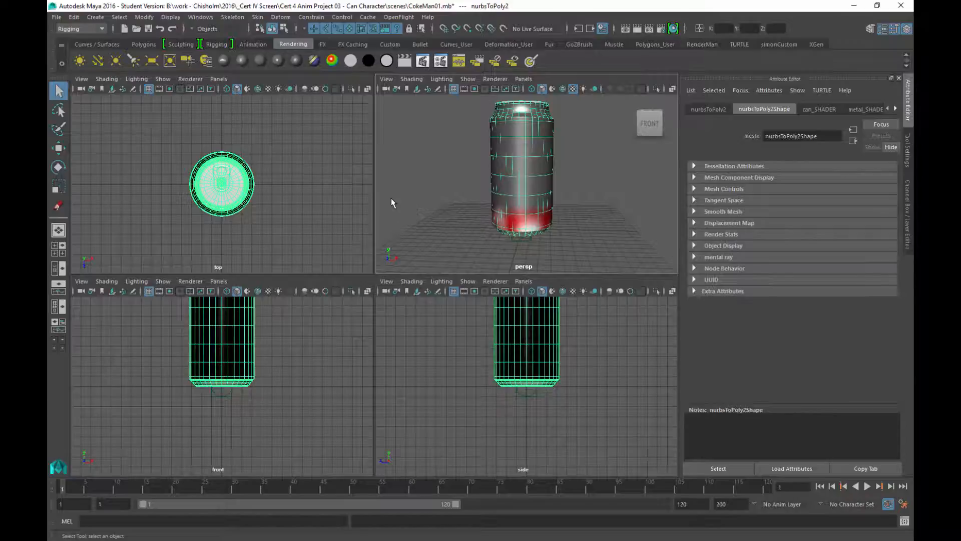
key("shift+f")
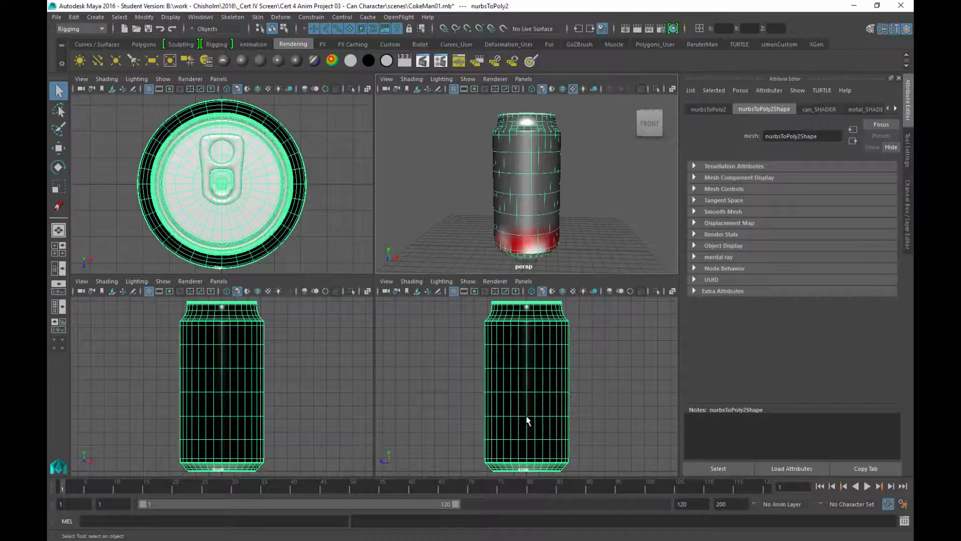
right_click_drag(602, 410, 571, 332, "alt")
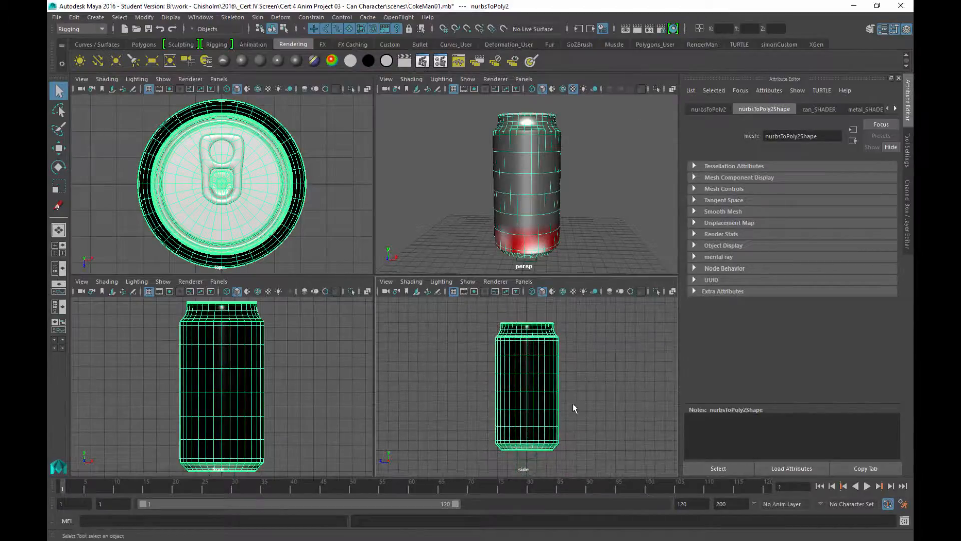
middle_click_drag(575, 403, 577, 332, "alt")
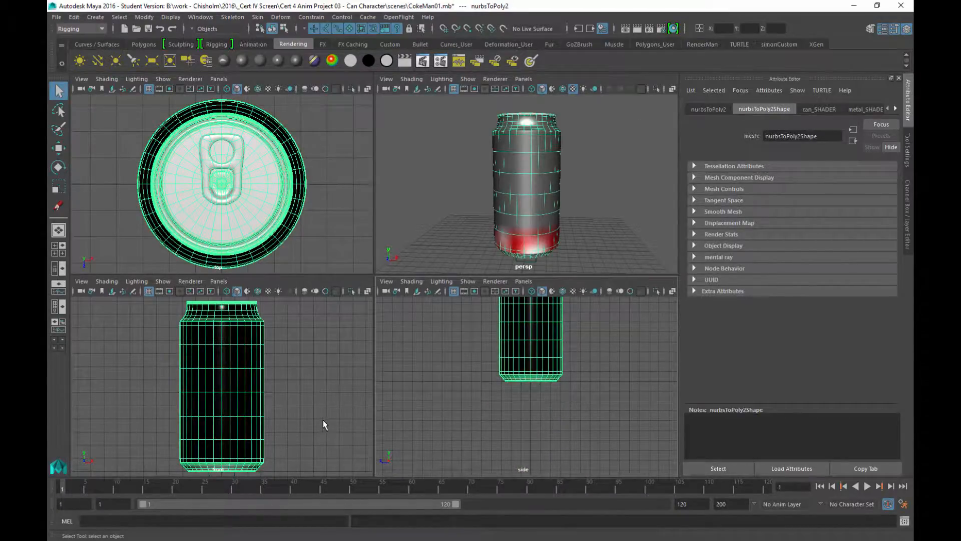
middle_click_drag(323, 424, 318, 326, "alt")
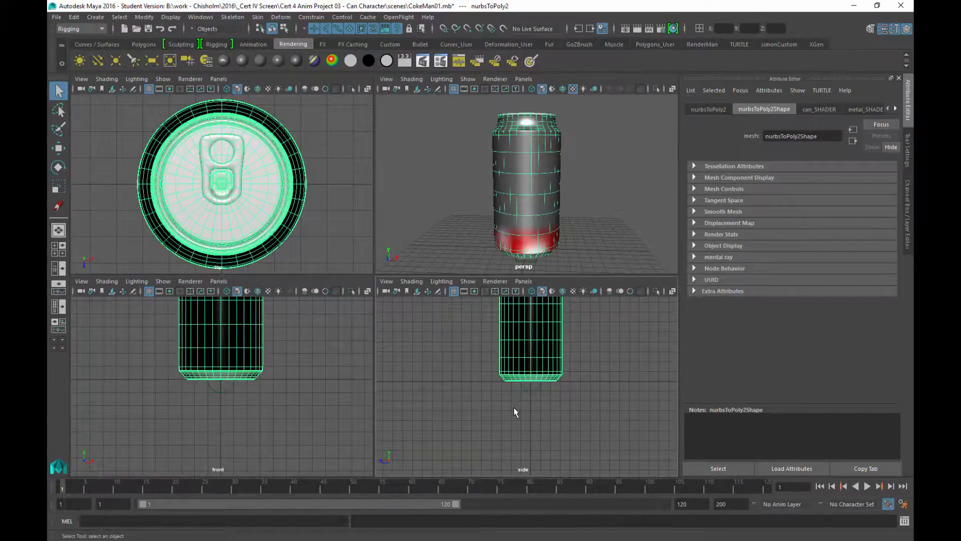
middle_click_drag(514, 408, 505, 408, "alt")
left_click_drag(505, 408, 506, 408, "alt")
middle_click_drag(292, 365, 290, 365, "alt")
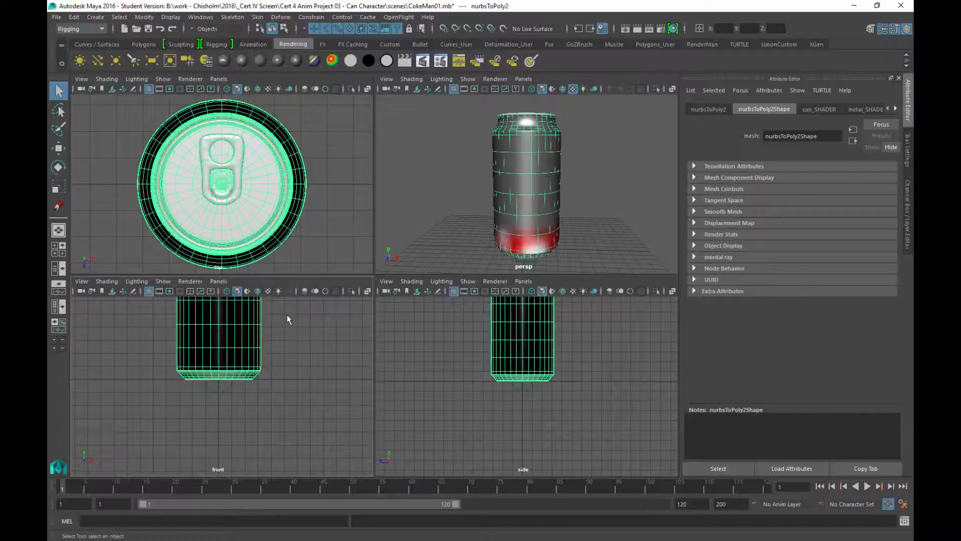
Step: Display the can with the default material in the perspective, top, front and side views
left_click(552, 89)
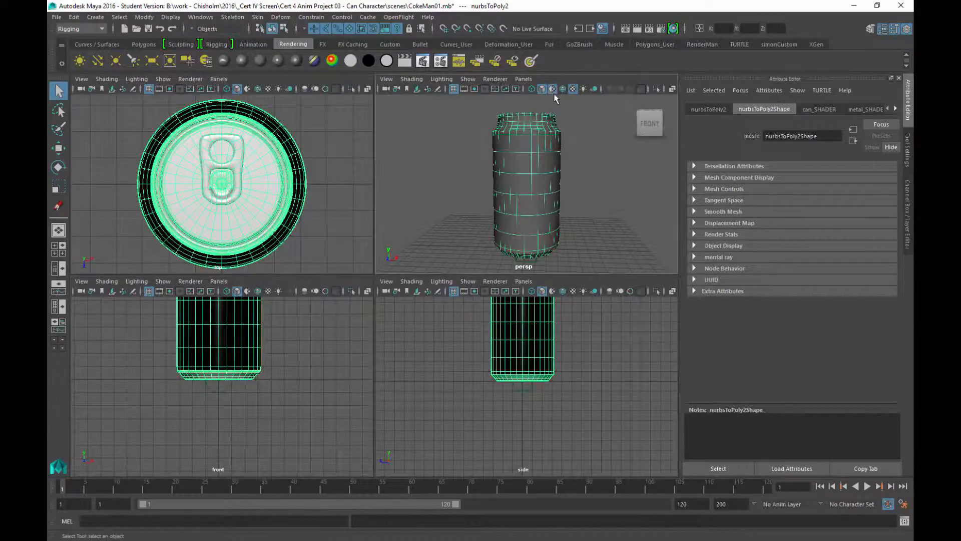
left_click(248, 89)
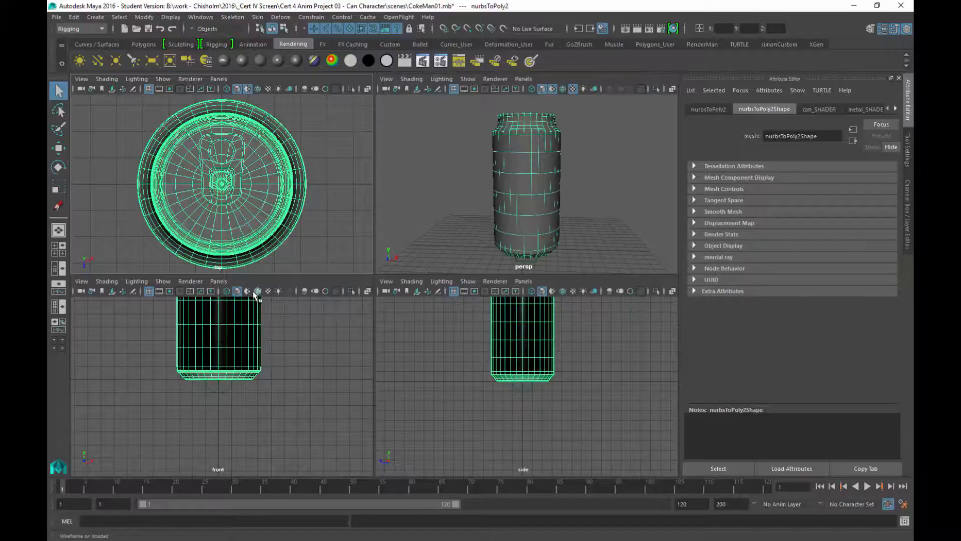
left_click(251, 291)
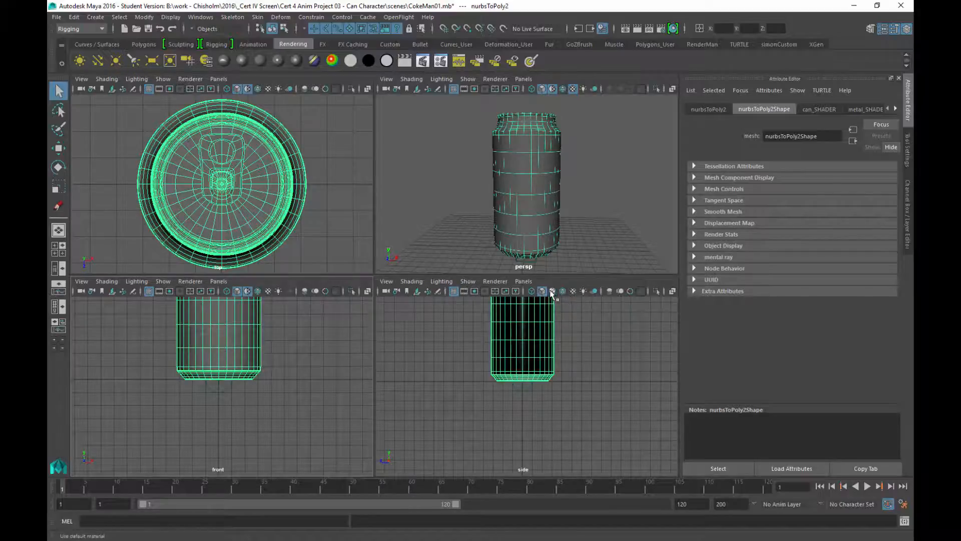
left_click(552, 292)
Step: Turn on wireframe on shaded in the perspective view and deselect the can
middle_click_drag(605, 167, 600, 160, "alt")
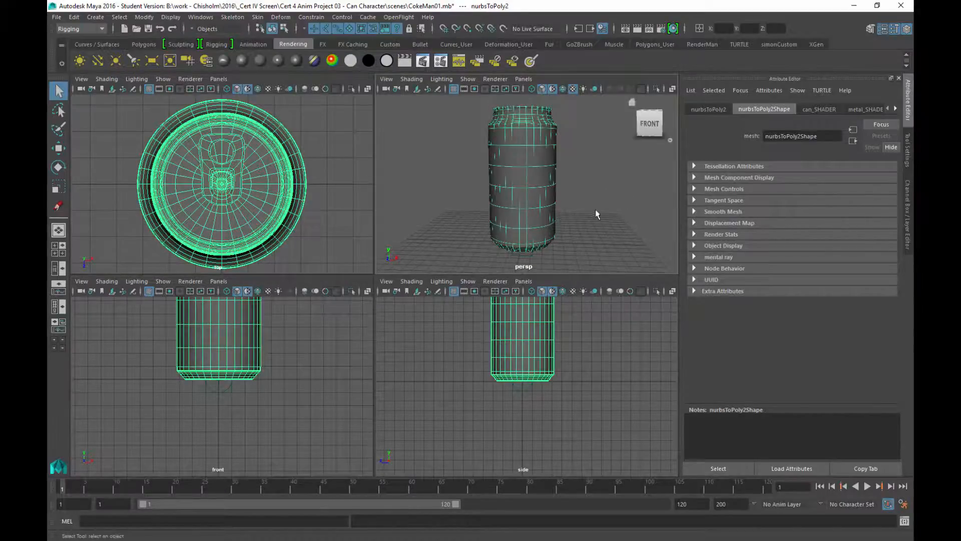
left_click(567, 259)
left_click(517, 157)
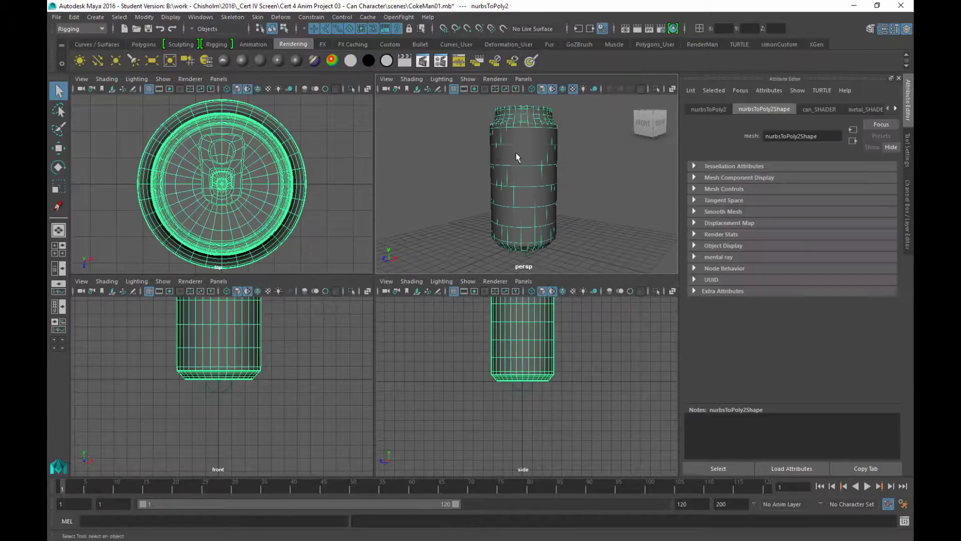
left_click(562, 90)
left_click(566, 251)
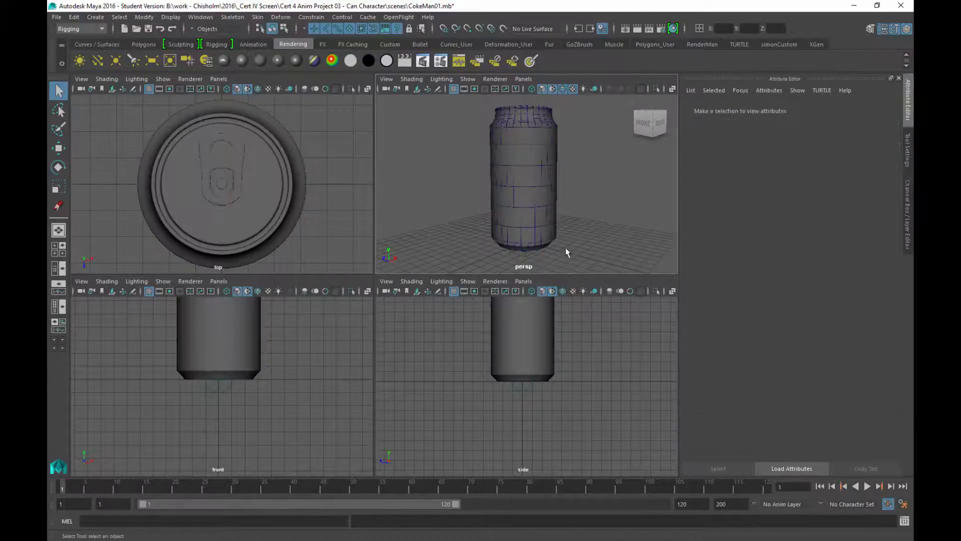
Step: Inspect the wireframe around the can's upper rim and set the perspective view's renderer to Viewport 2.0
left_click_drag(559, 198, 559, 186, "alt")
right_click_drag(560, 189, 581, 224, "alt")
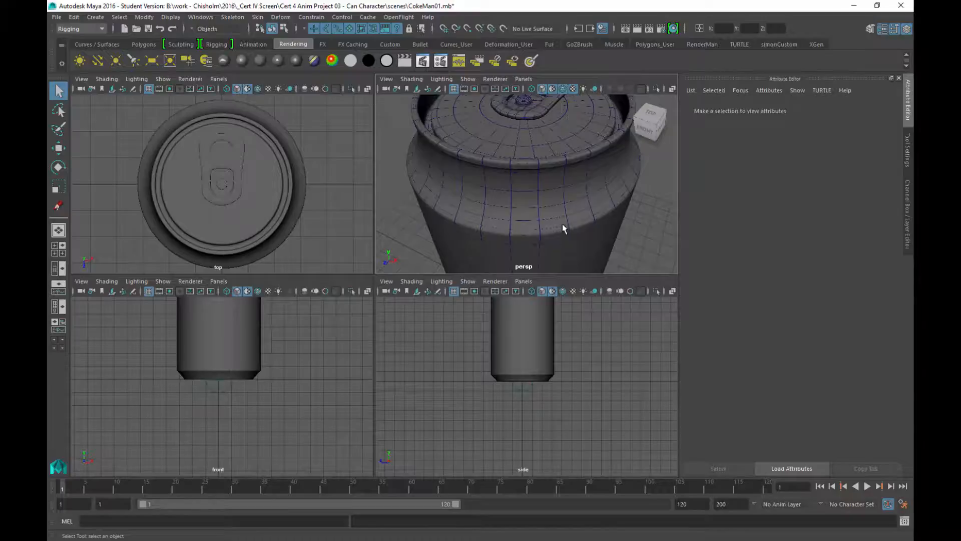
left_click_drag(564, 228, 530, 182, "alt")
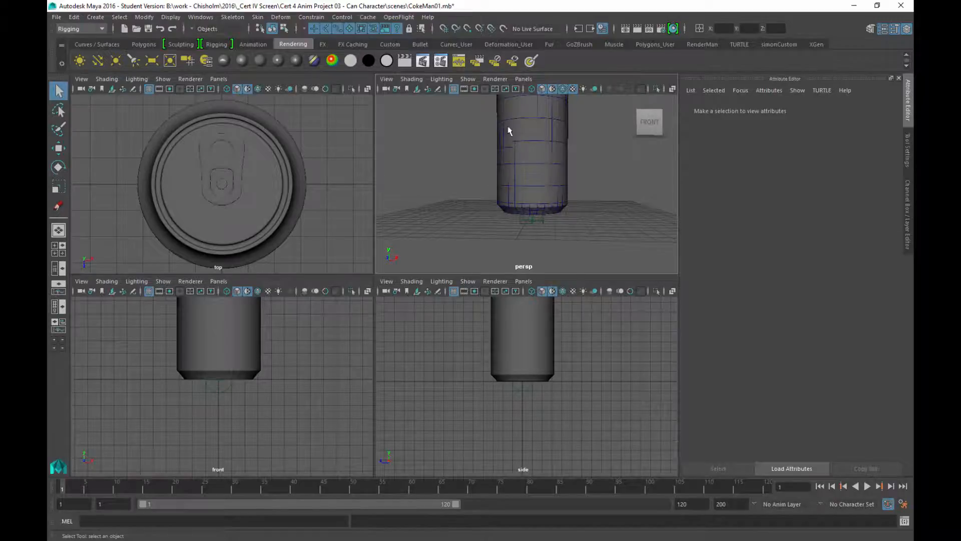
left_click_drag(576, 136, 554, 200, "alt")
right_click_drag(559, 165, 583, 260, "alt")
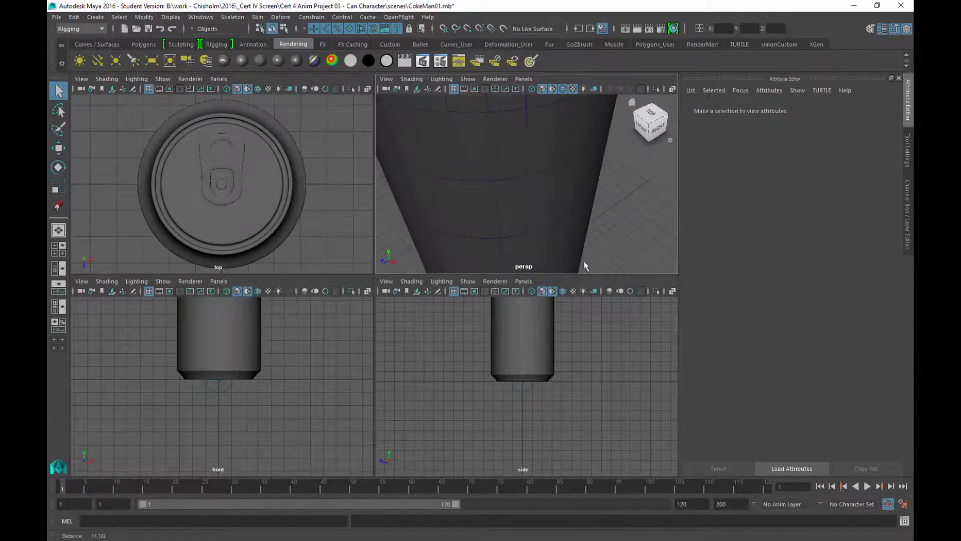
middle_click_drag(578, 151, 547, 235, "alt")
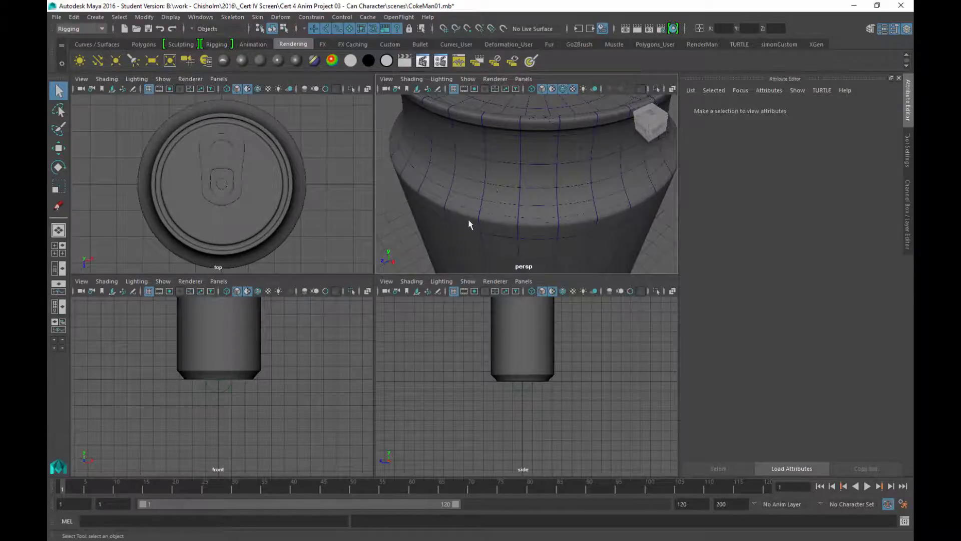
left_click(487, 82)
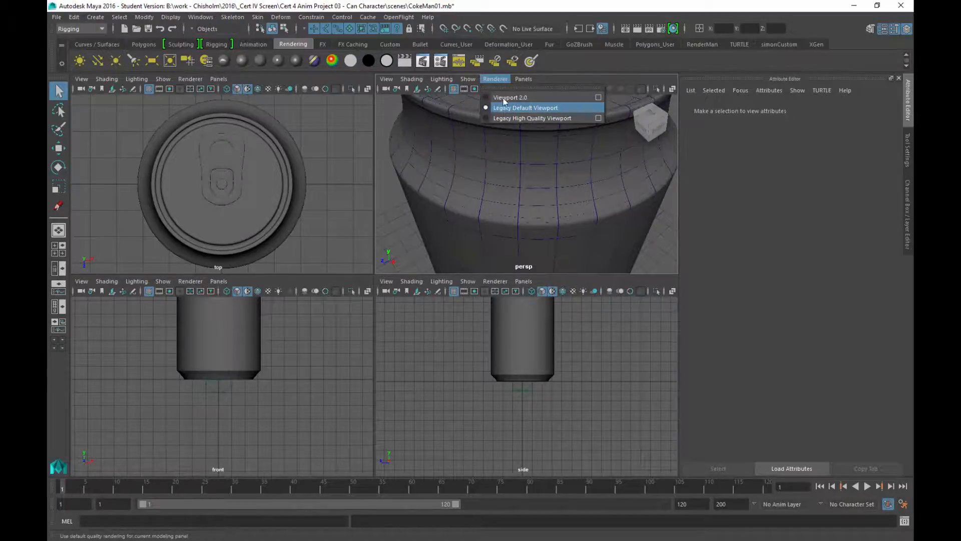
left_click(506, 98)
Step: Compare the wireframe in the Legacy Default Viewport renderer and return the perspective view to Viewport 2.0
left_click(496, 79)
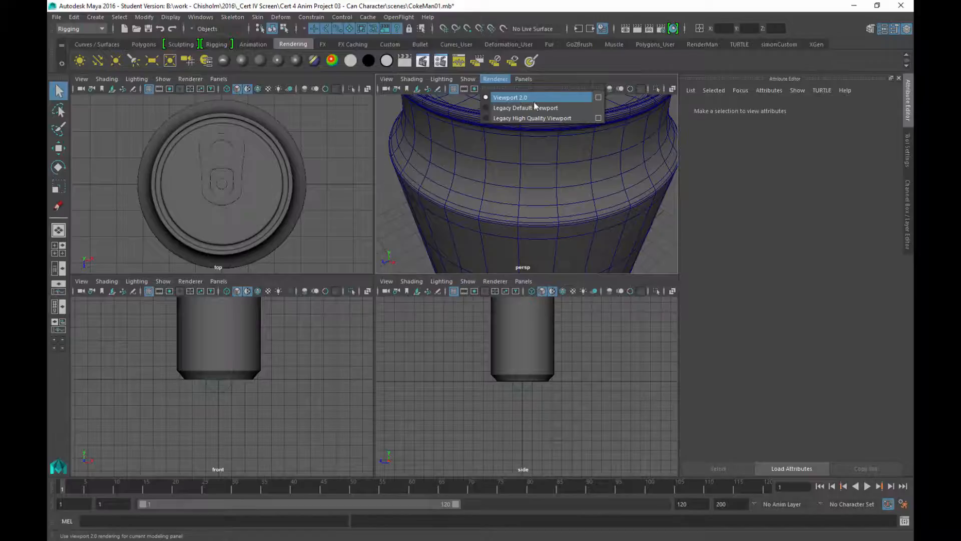
left_click(544, 80)
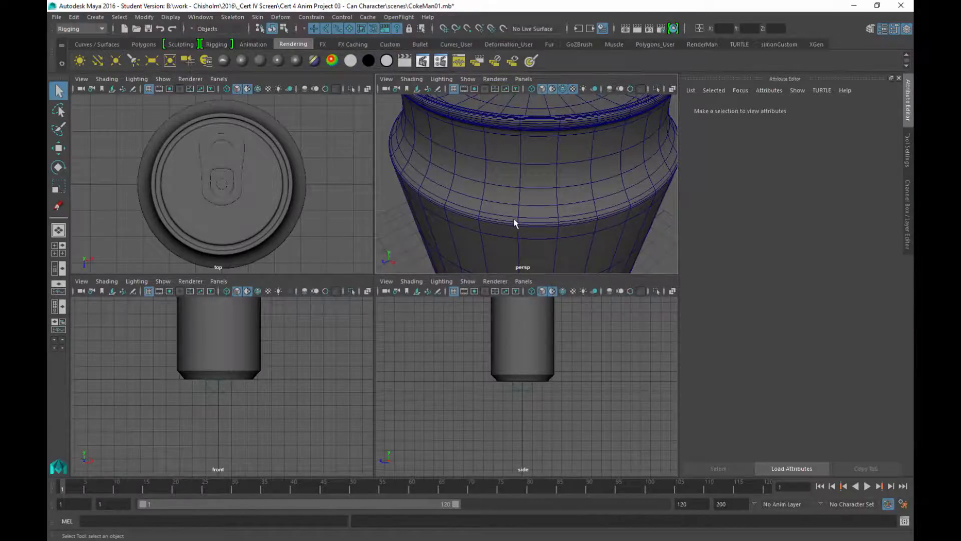
left_click(495, 79)
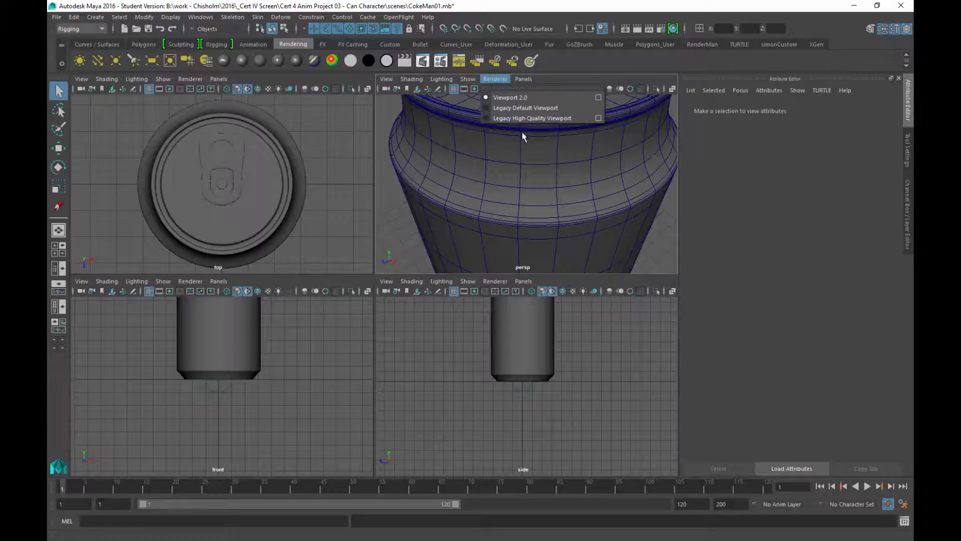
left_click(499, 108)
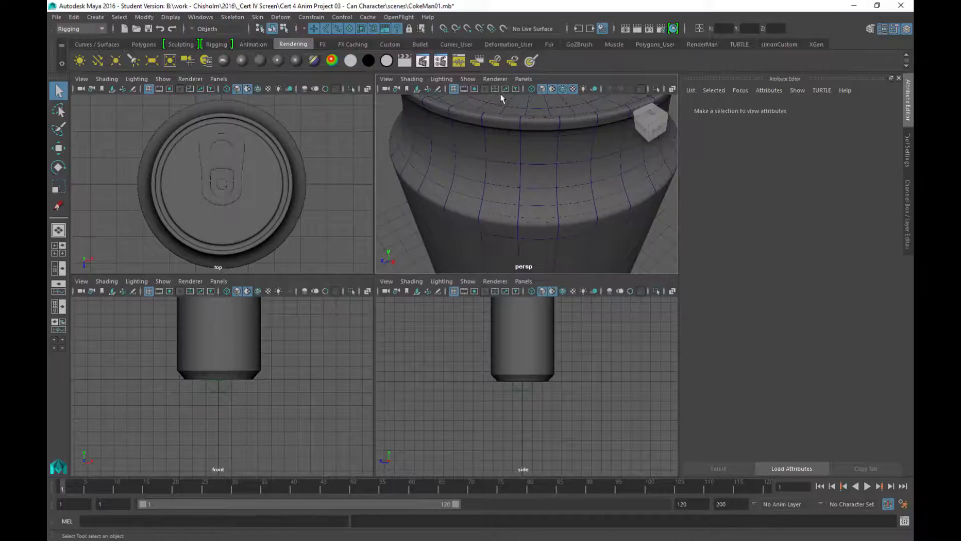
left_click(491, 81)
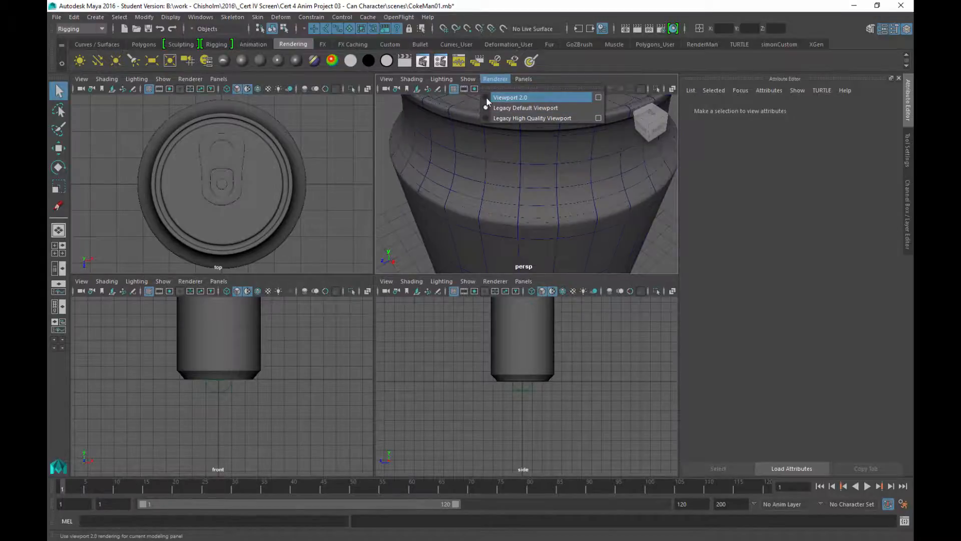
left_click(487, 100)
Step: Reframe the whole can in the perspective view, shrink it in the top and front views, and raise it slightly in the side view
scroll(566, 213, "down", 5)
left_click_drag(547, 178, 582, 208, "alt")
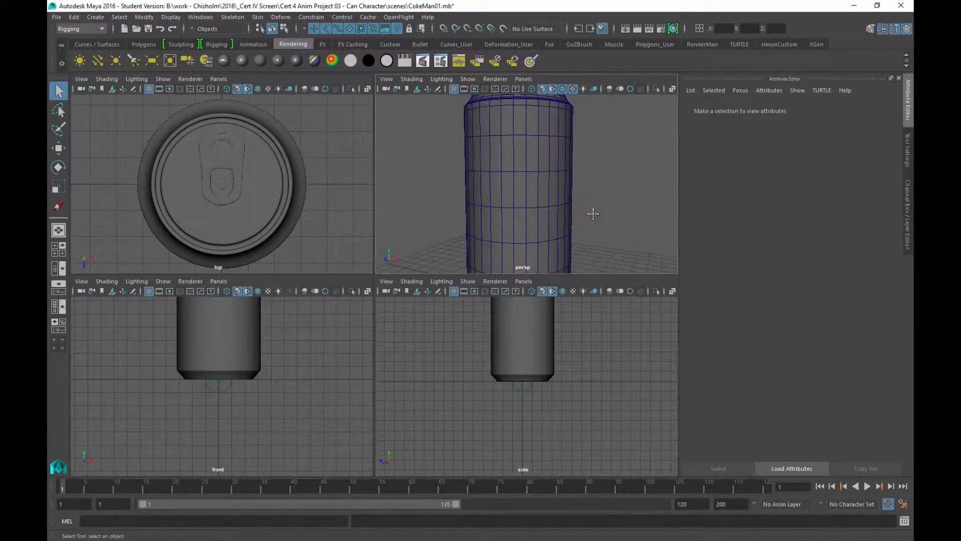
middle_click_drag(593, 213, 596, 185, "alt")
right_click_drag(596, 185, 565, 158, "alt")
right_click_drag(337, 233, 311, 199, "alt")
right_click_drag(311, 343, 264, 301, "alt")
mouse_move(299, 328)
middle_mouse_down("alt")
mouse_move(296, 386)
mouse_move(301, 309)
middle_mouse_up("alt")
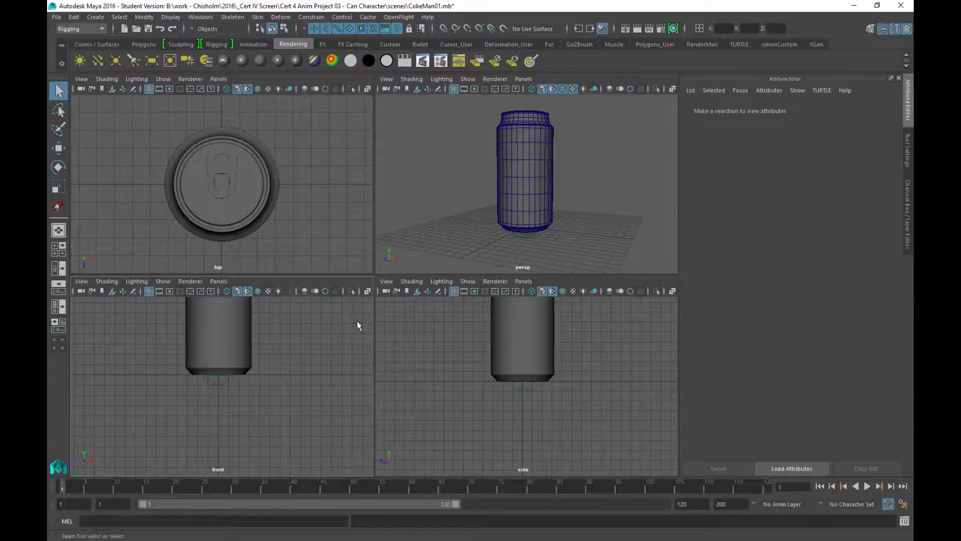
middle_click_drag(591, 361, 590, 350, "alt")
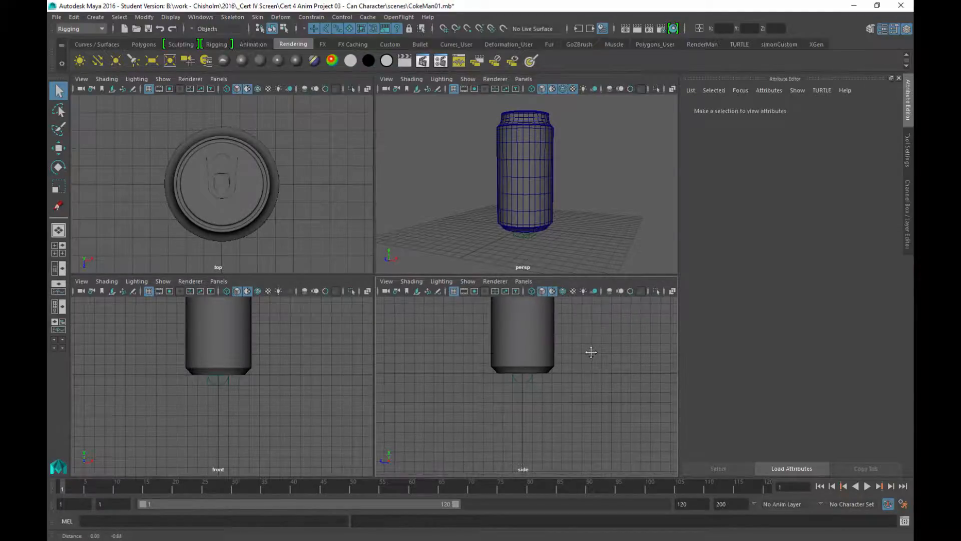
Step: Set the Maya project to the folder Cert 4 Anim Project 03 - Can Character
left_click(56, 18)
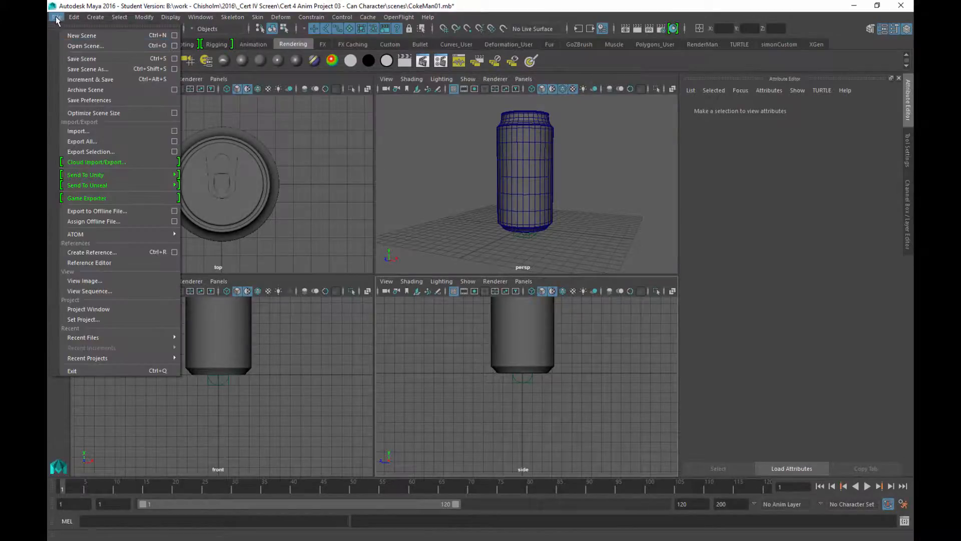
left_click(84, 320)
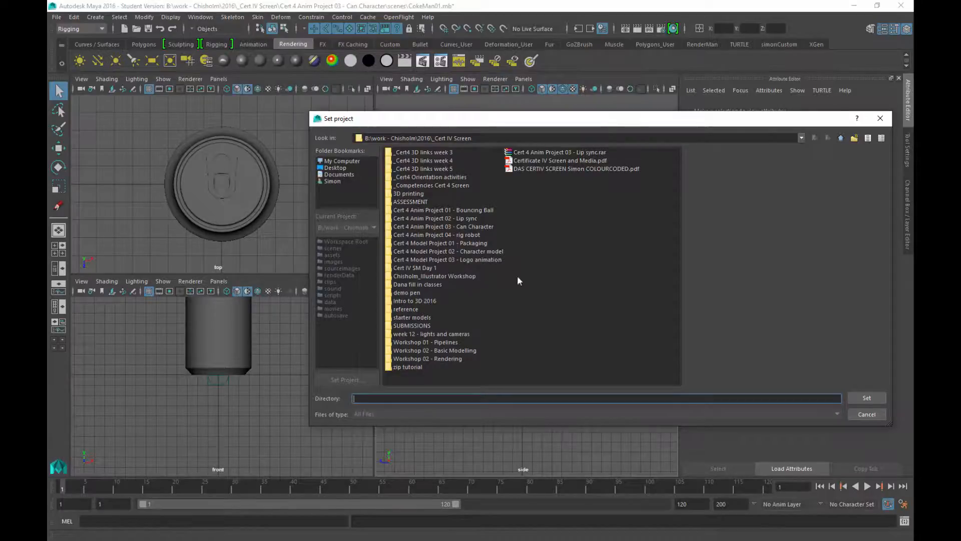
left_click(470, 226)
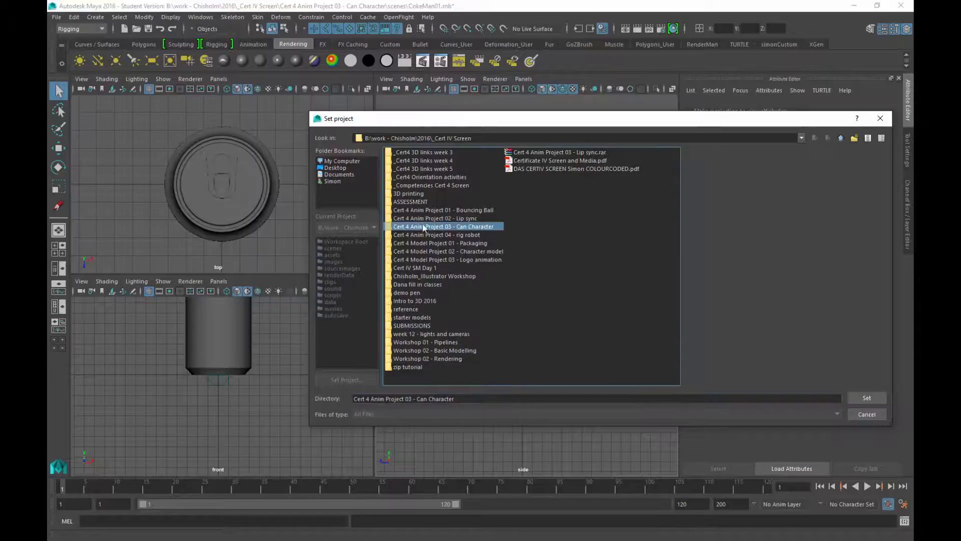
left_click(865, 399)
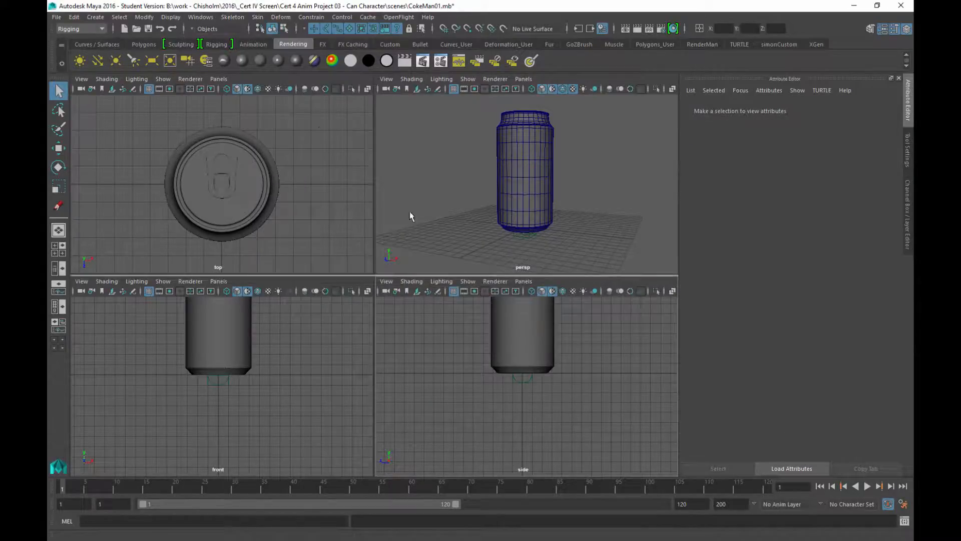
Step: Look up CokeMan01.mb in the project's scenes folder and leave the open-scene dialog without loading it
left_click(57, 18)
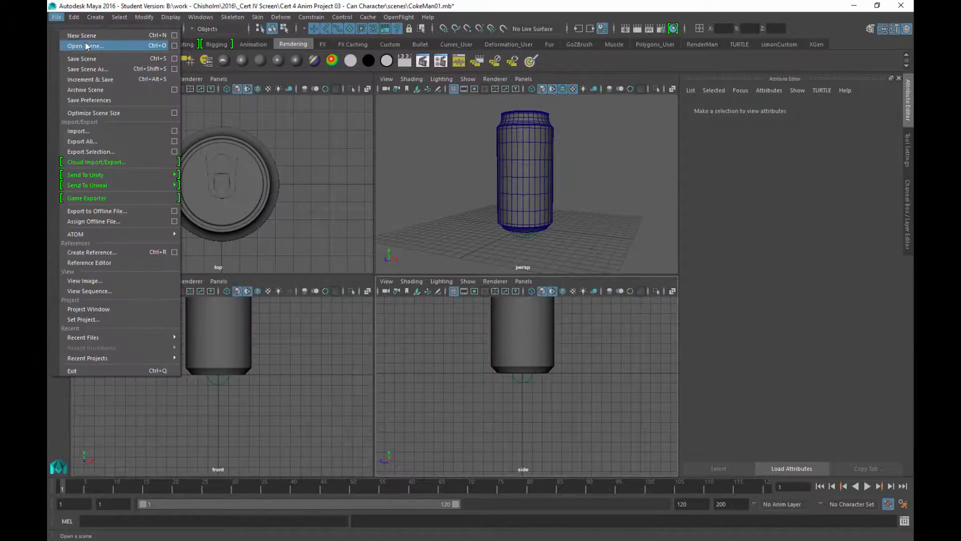
left_click(85, 46)
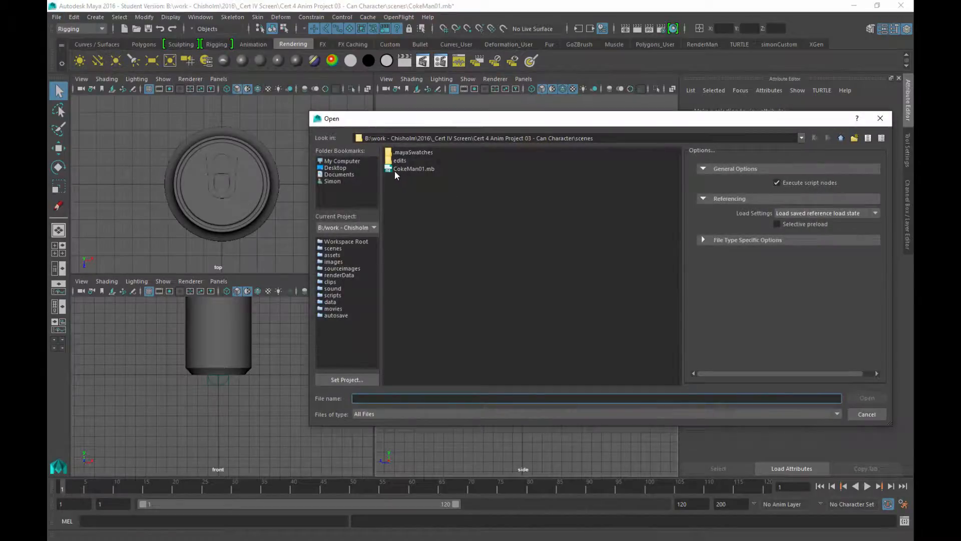
left_click(399, 171)
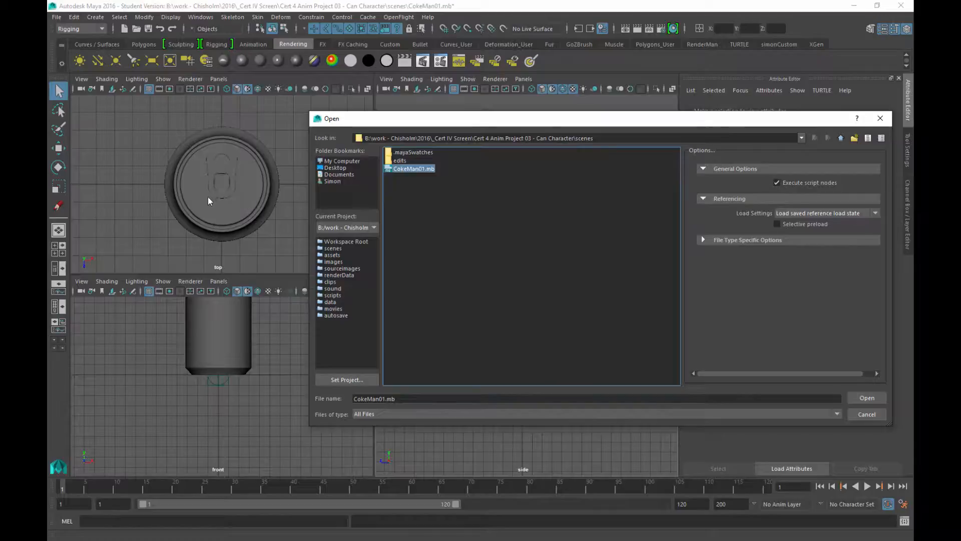
left_click(856, 415)
Step: Select the can, examine it from several angles and distances in the perspective view, and deselect it
right_click_drag(577, 188, 554, 214, "alt")
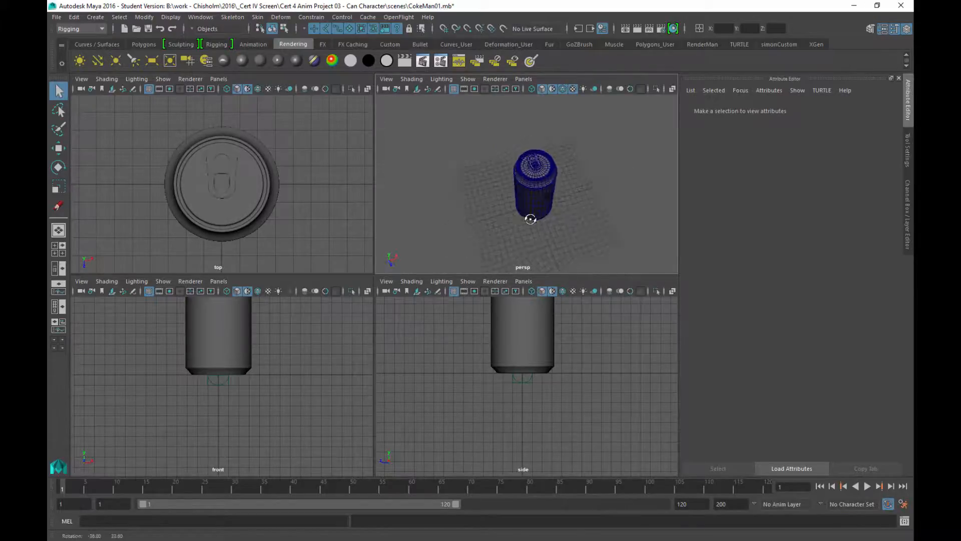
left_click(530, 177)
left_click_drag(548, 208, 462, 106, "alt")
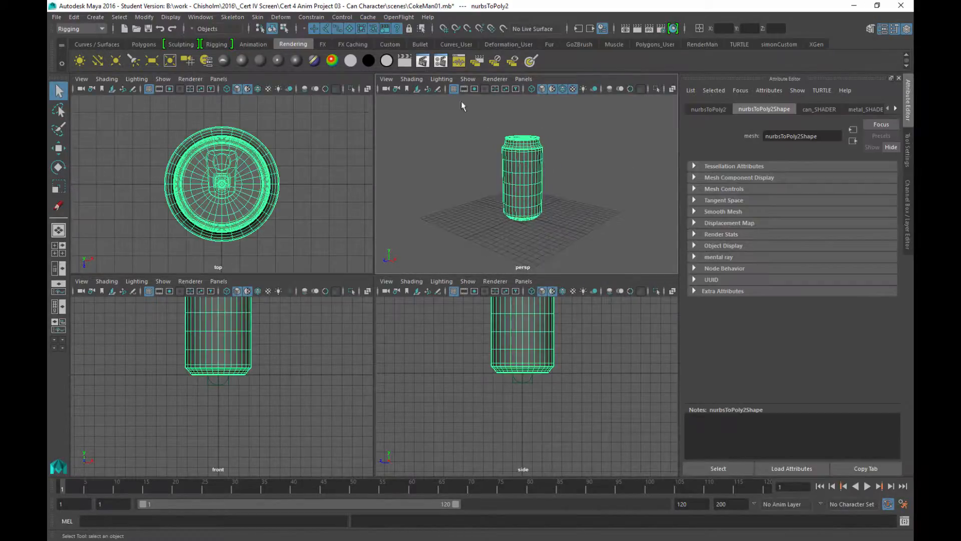
left_click_drag(506, 223, 571, 187, "alt")
right_click_drag(571, 186, 487, 134, "alt")
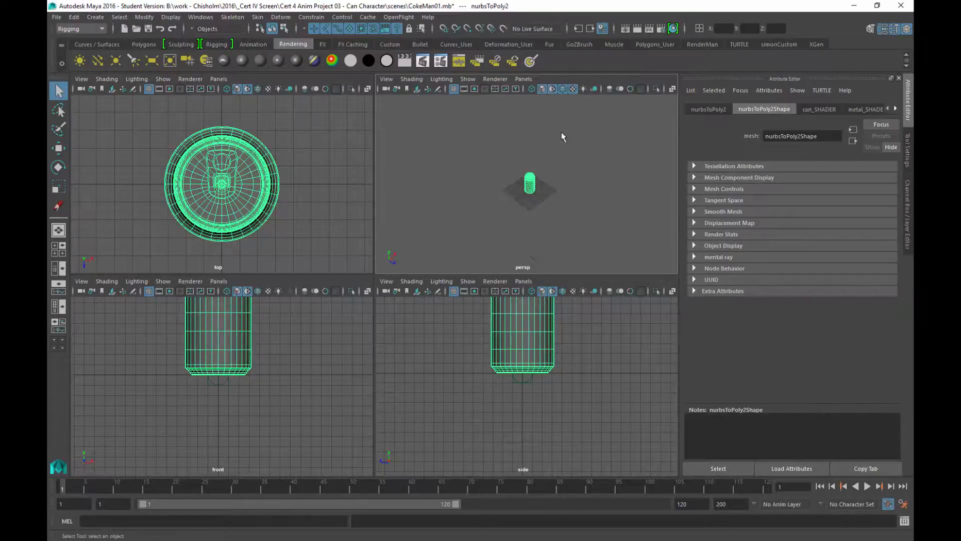
left_click_drag(531, 230, 482, 159, "alt")
right_click_drag(483, 159, 561, 311, "alt")
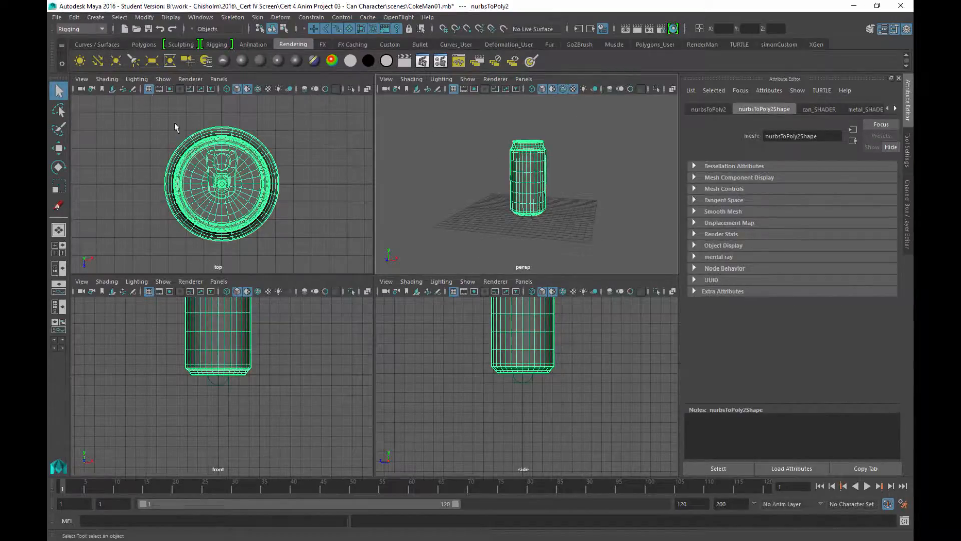
left_click(57, 17)
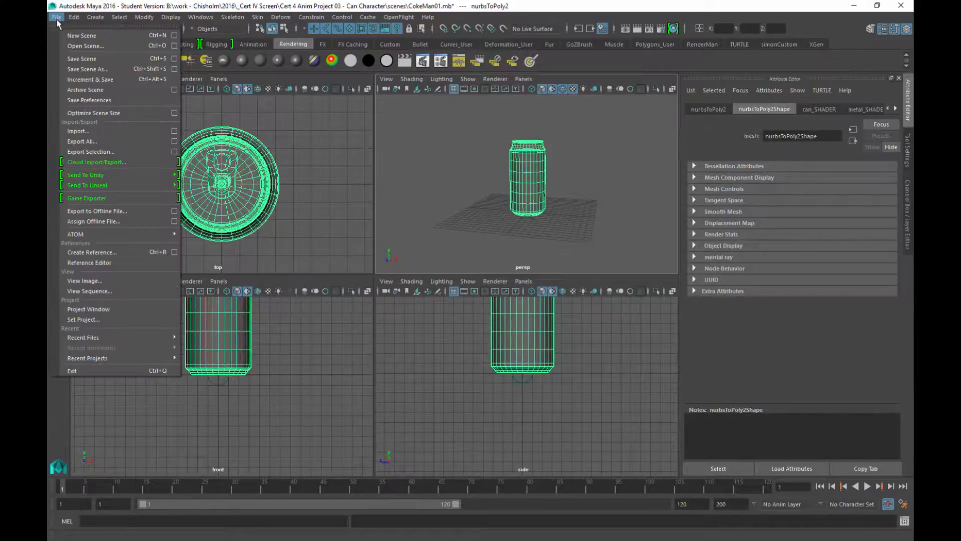
left_click(426, 183)
Step: Add a directional light and move it above and to one side of the can in the perspective view
left_click(97, 60)
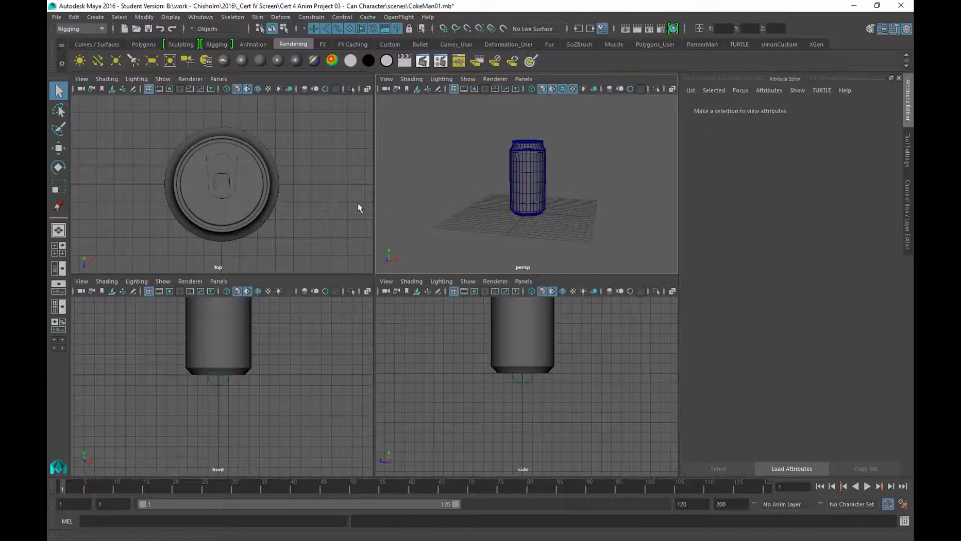
key("w")
left_click_drag(528, 209, 433, 137)
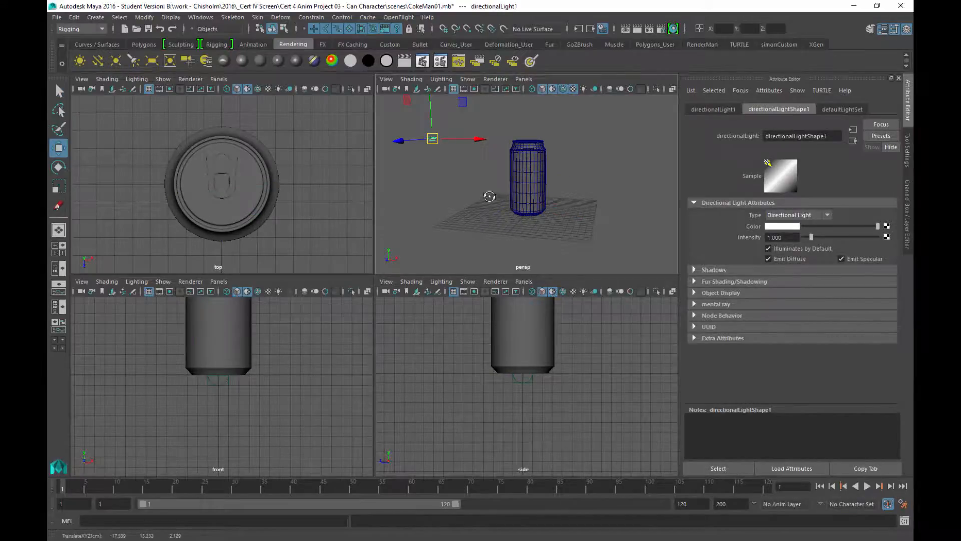
left_click_drag(489, 197, 662, 127, "alt")
Step: Create a large polygon plane as a floor beneath the can and deselect it
left_click(431, 214)
left_click(144, 44)
left_click(152, 60)
key("w")
left_click_drag(557, 187, 539, 170, "alt")
key("q")
left_click(472, 155)
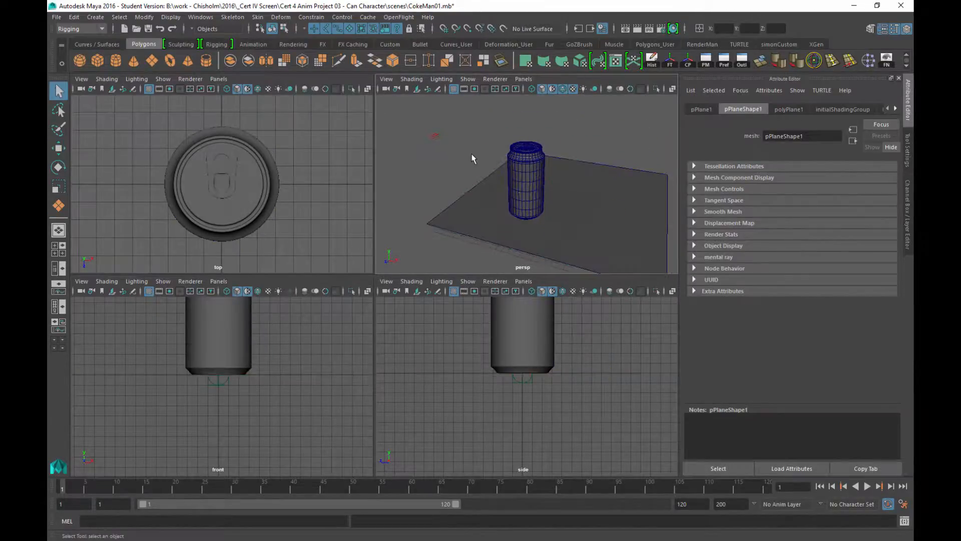
left_click_drag(472, 155, 446, 184, "alt")
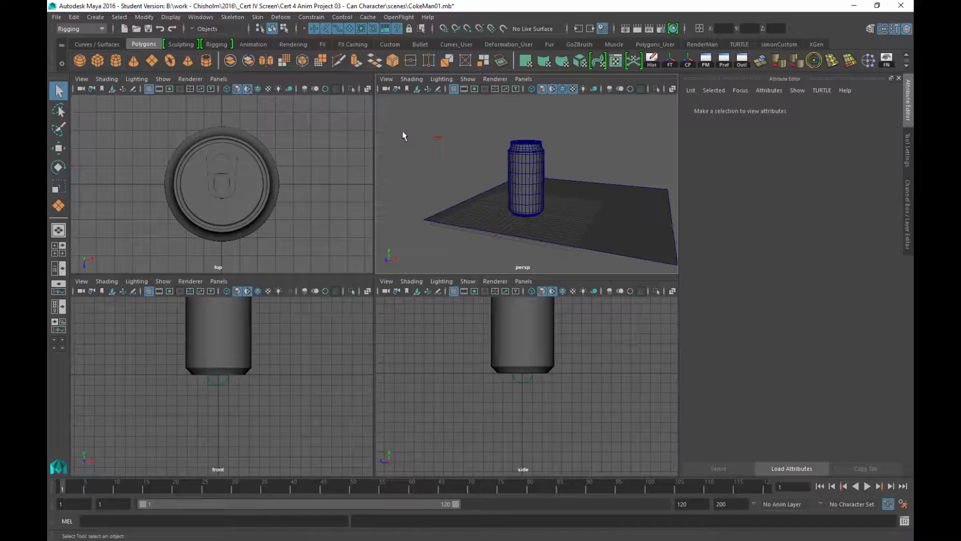
Step: Select only the can, excluding the light and floor plane, and examine its lid wireframe up close
left_click_drag(408, 116, 458, 265)
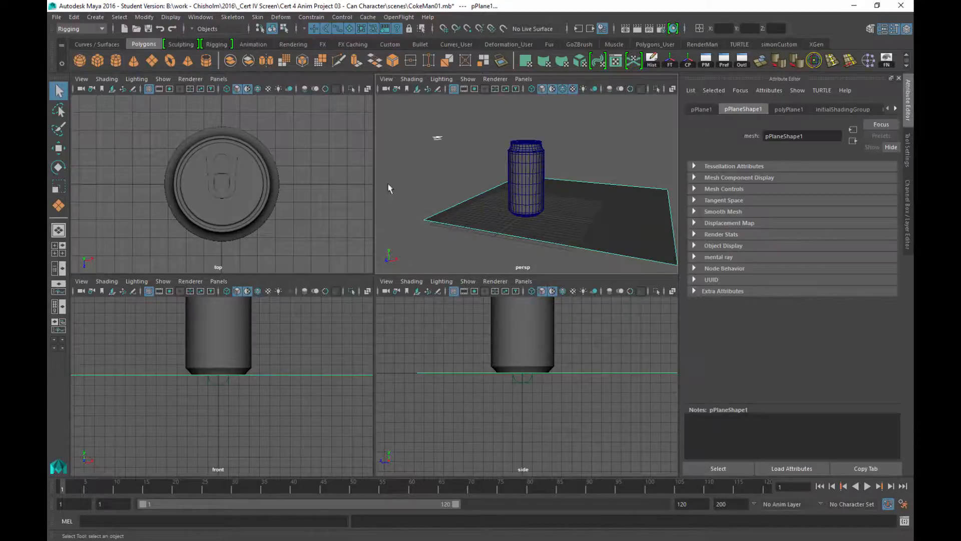
left_click(422, 200)
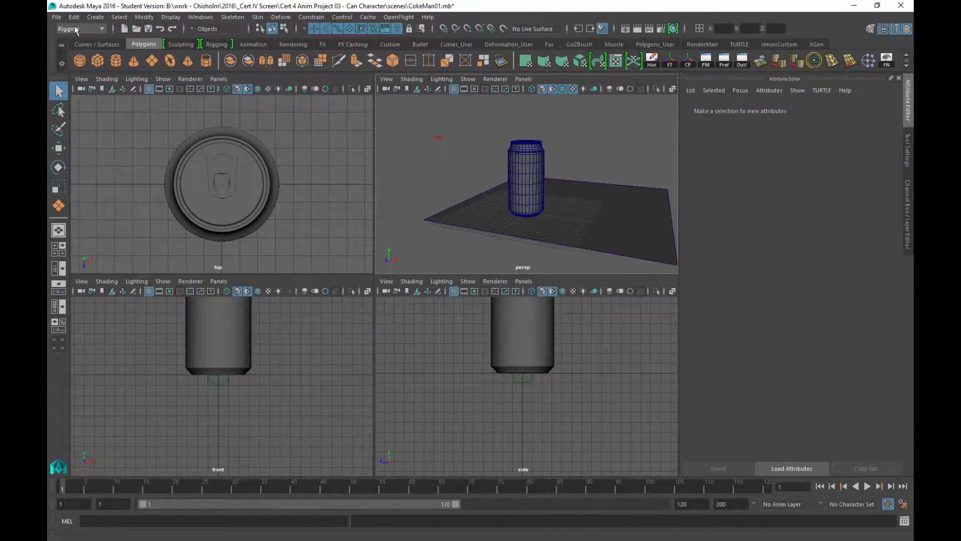
left_click(518, 153)
left_click_drag(435, 177, 442, 209, "alt")
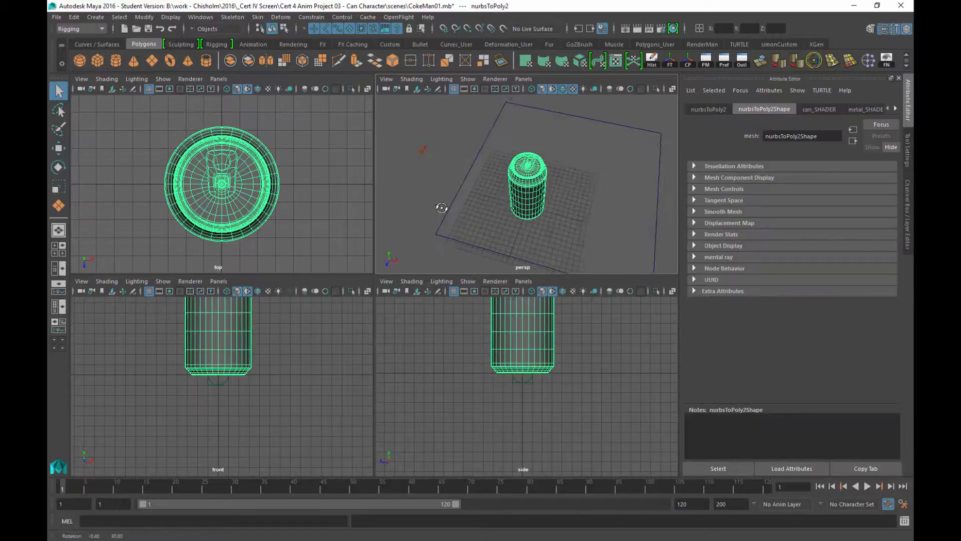
right_click_drag(442, 211, 540, 248, "alt")
middle_click_drag(561, 151, 545, 211, "alt")
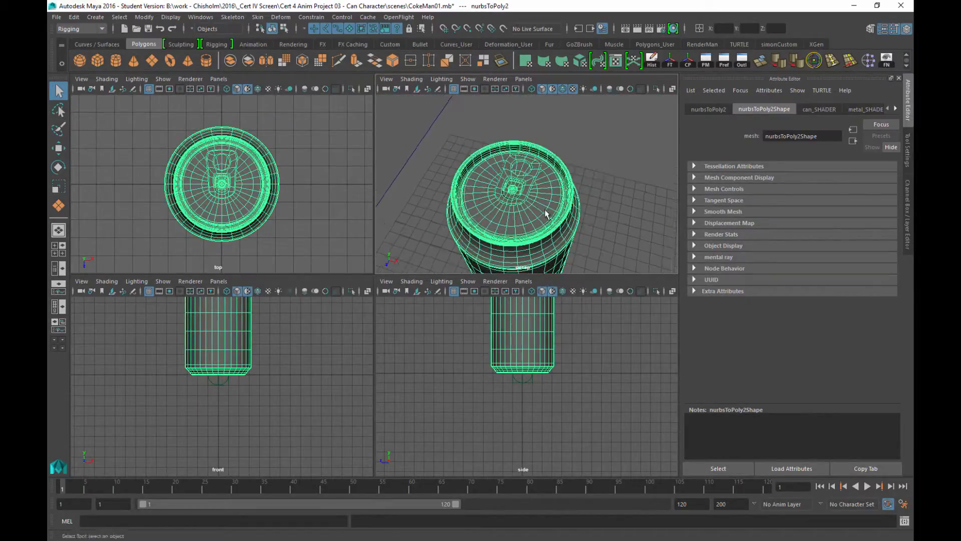
right_click_drag(545, 211, 551, 237, "alt")
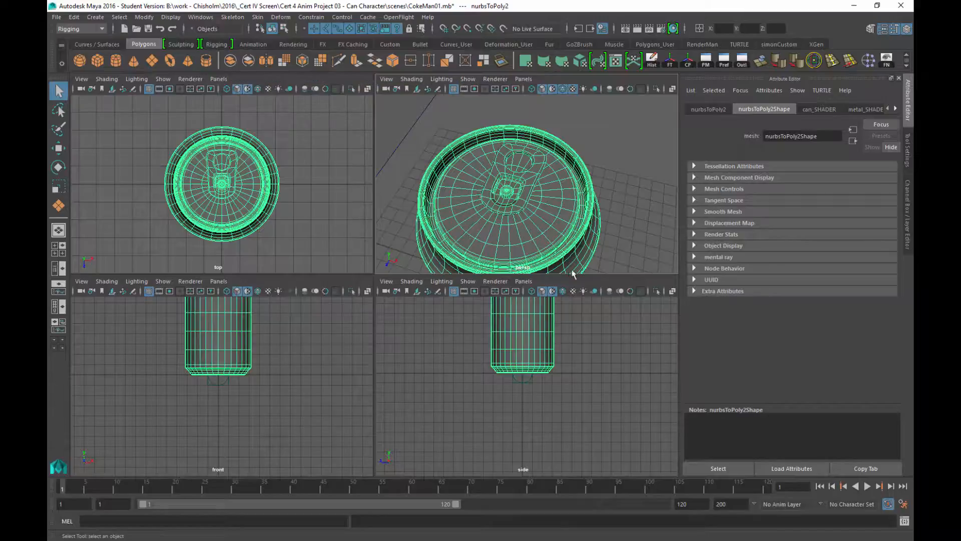
left_click_drag(558, 231, 497, 187, "alt")
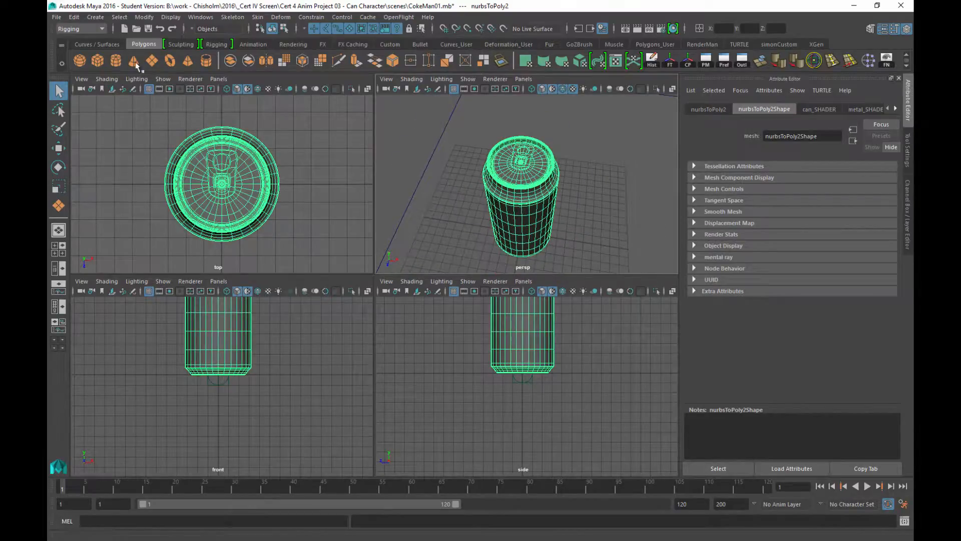
Step: Start exporting the selected can as Maya Binary under the existing CokeMan01.mb name, and cancel the export
left_click(57, 18)
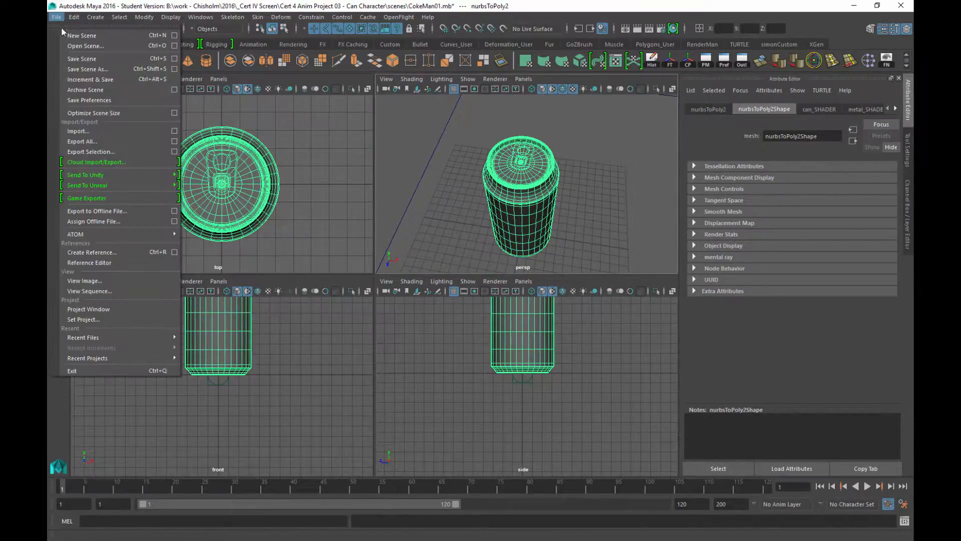
left_click(95, 151)
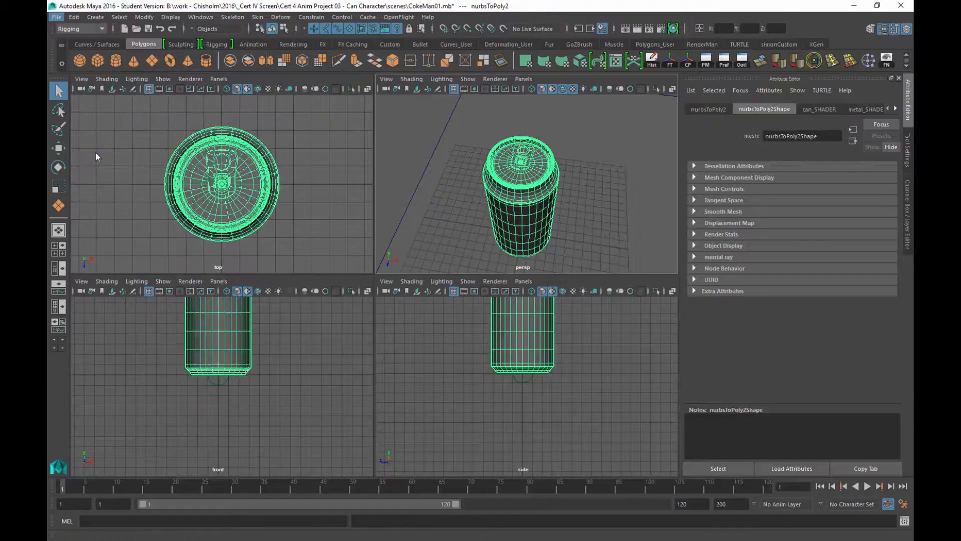
left_click_drag(457, 120, 385, 83)
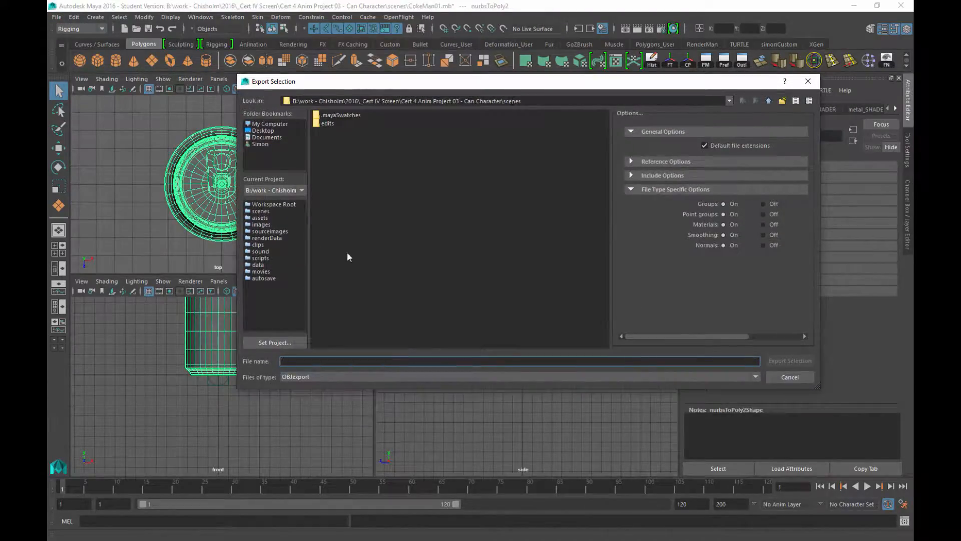
left_click(301, 376)
scroll(309, 404, "up", 5)
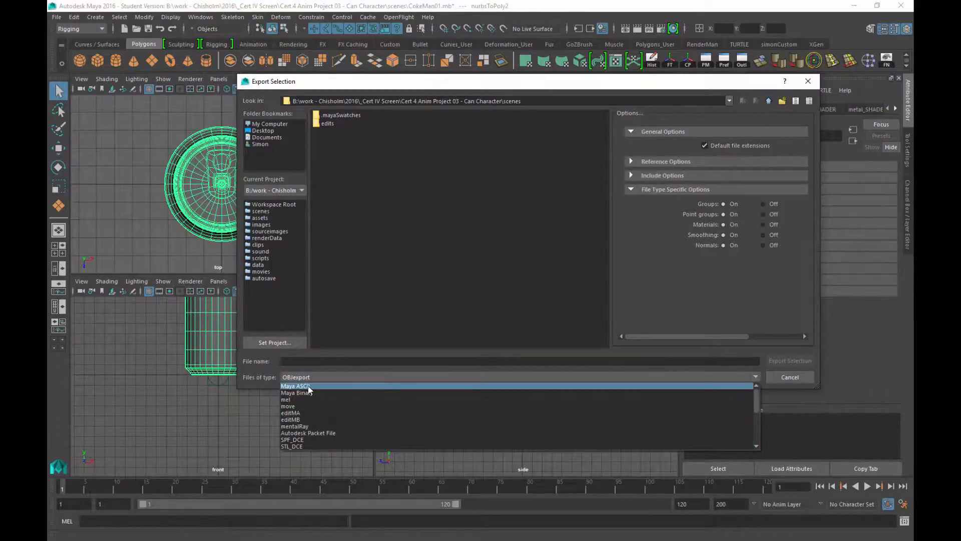
left_click(299, 392)
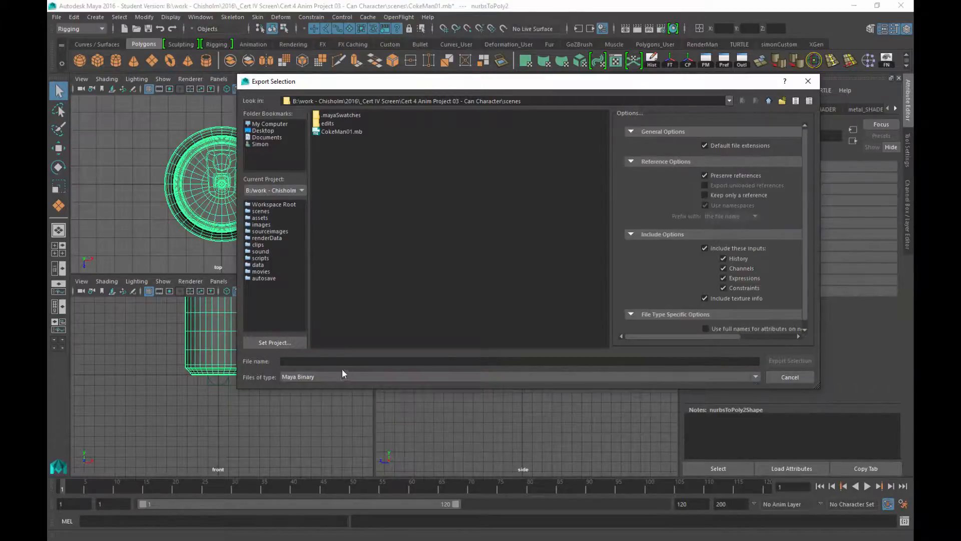
left_click(345, 131)
left_click(309, 361)
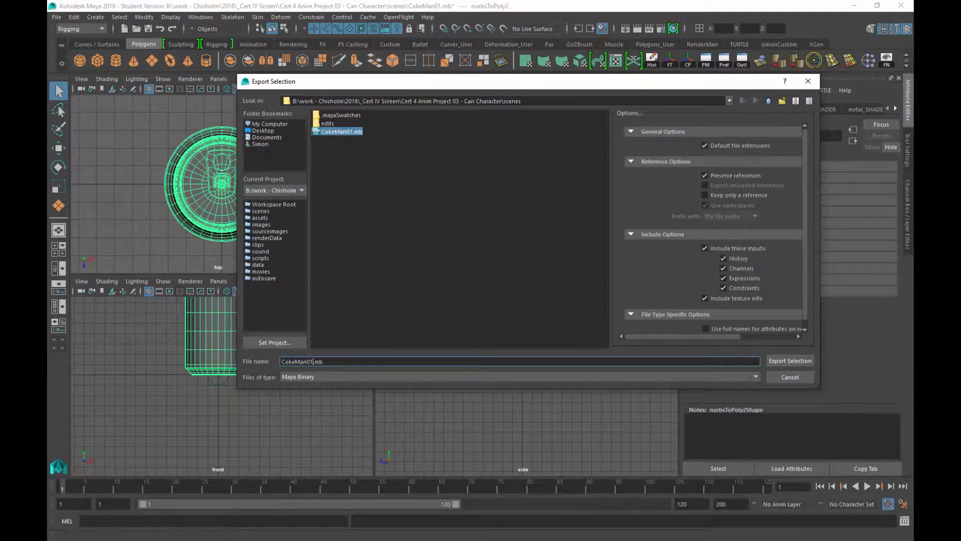
left_click(790, 377)
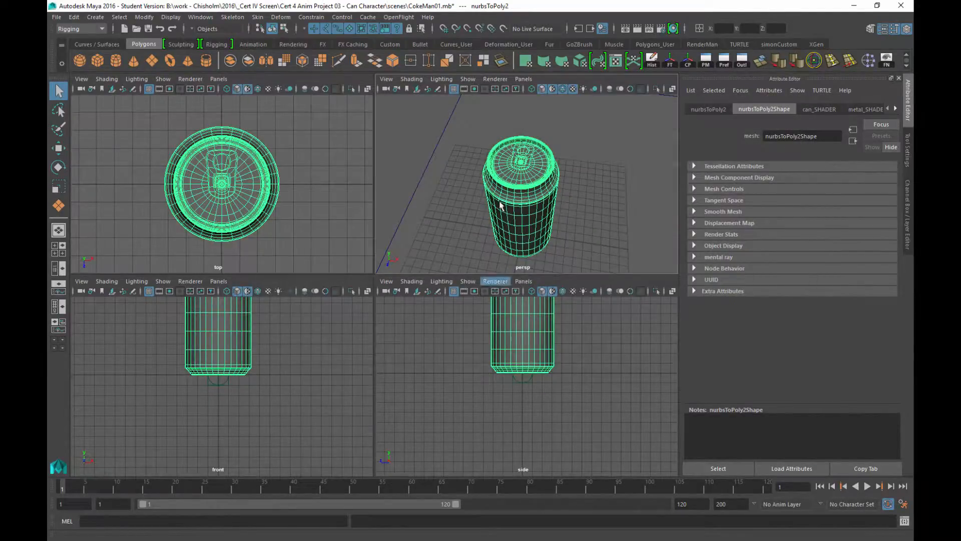
Step: Delete the directional light and the floor plane, leaving only the can with nothing selected
left_click_drag(475, 182, 502, 169, "alt")
right_click_drag(502, 169, 453, 123, "alt")
left_click_drag(470, 161, 498, 239)
key("Delete")
left_click_drag(533, 183, 515, 125, "alt")
left_click(528, 186)
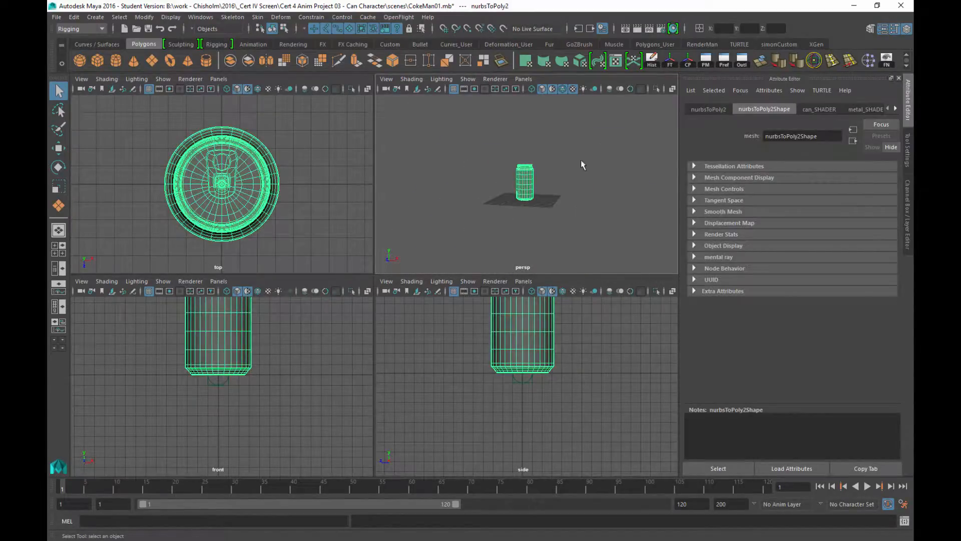
left_click(569, 172)
Step: Inspect the texture placement node beneath the can's base, deselect it, and hide texture placements in the perspective view
scroll(575, 214, "up", 5)
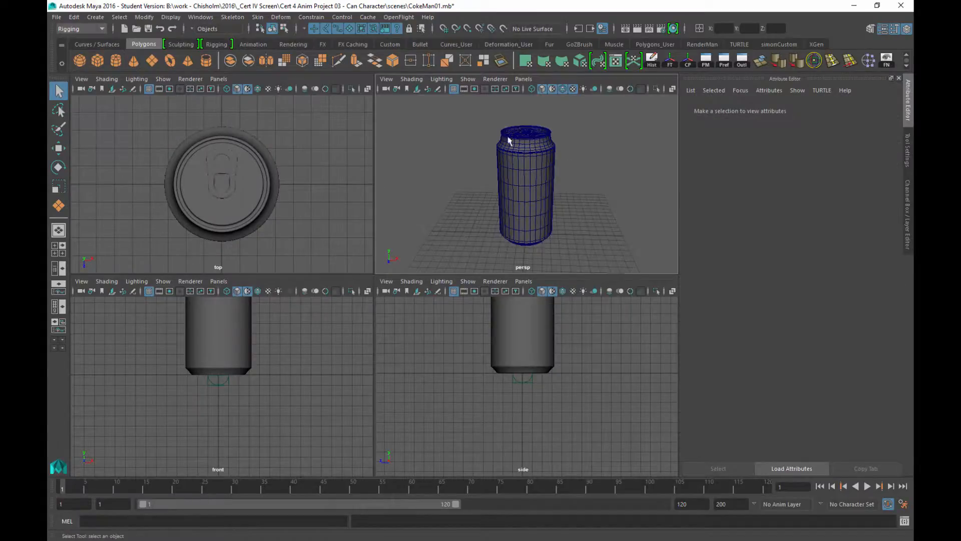
left_click_drag(593, 202, 574, 171, "alt")
left_click(535, 232)
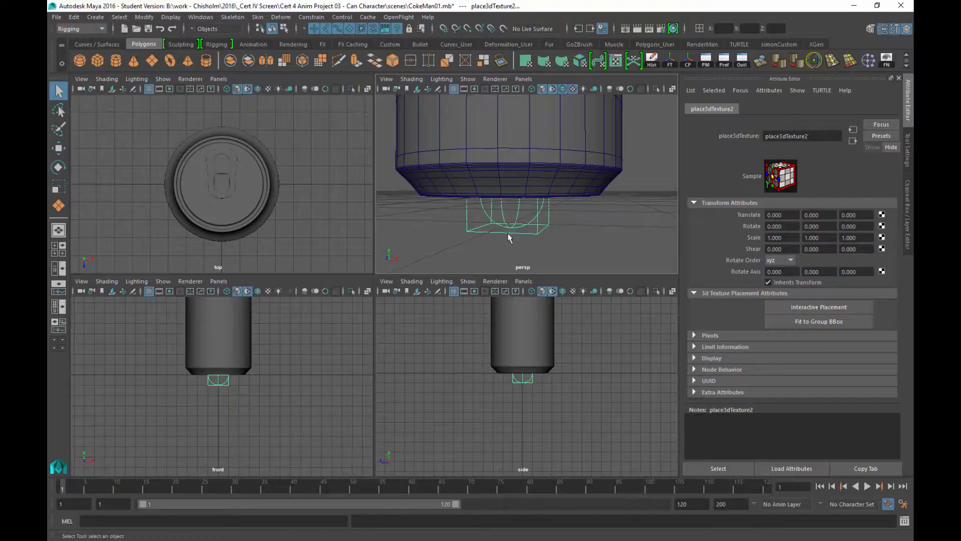
right_click_drag(582, 236, 559, 216, "alt")
left_click_drag(584, 143, 607, 199, "alt")
left_click(576, 242)
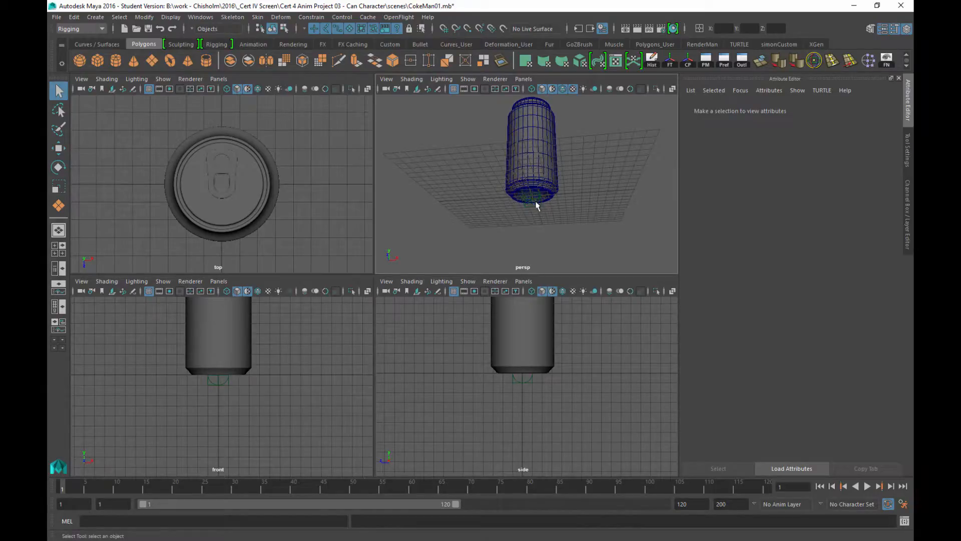
left_click(464, 80)
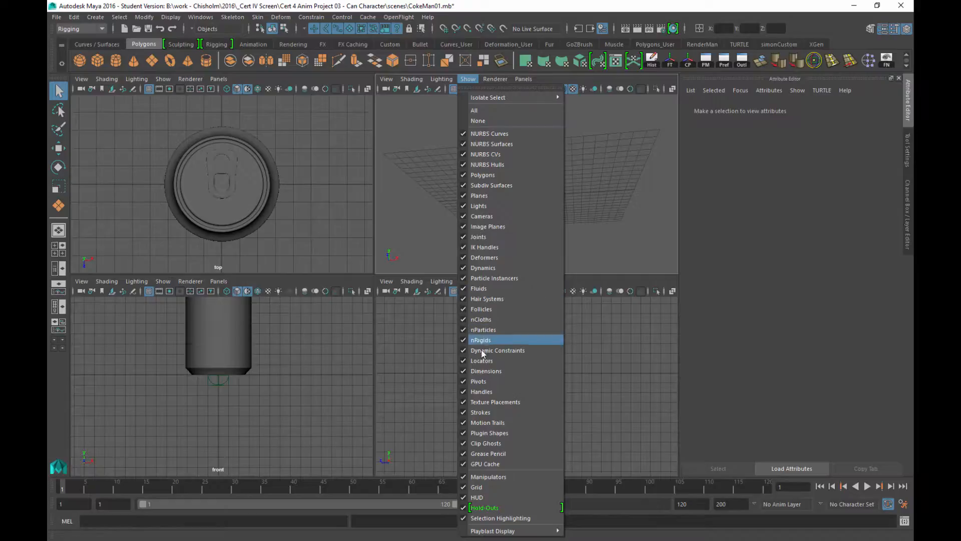
left_click(485, 402)
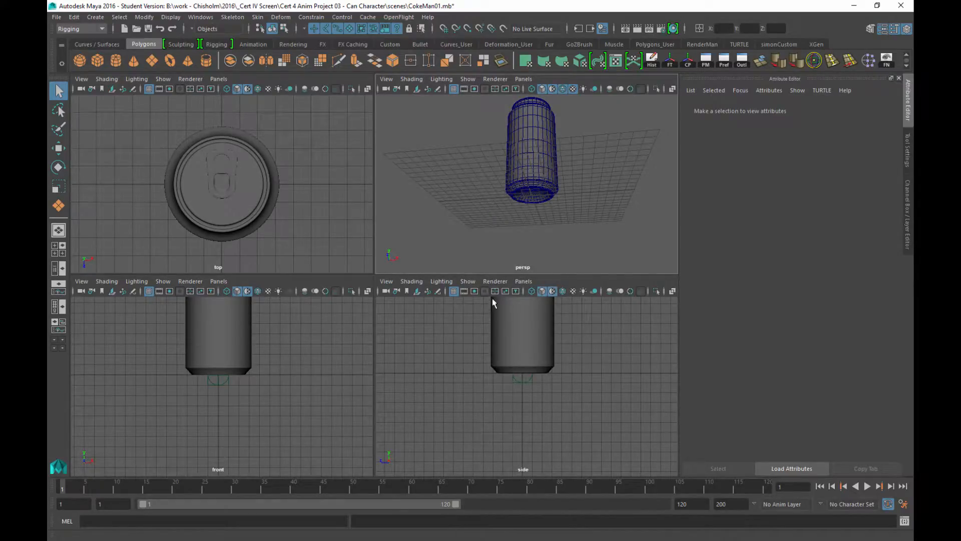
Step: Hide texture placements in the side, front and top orthographic views
left_click(468, 281)
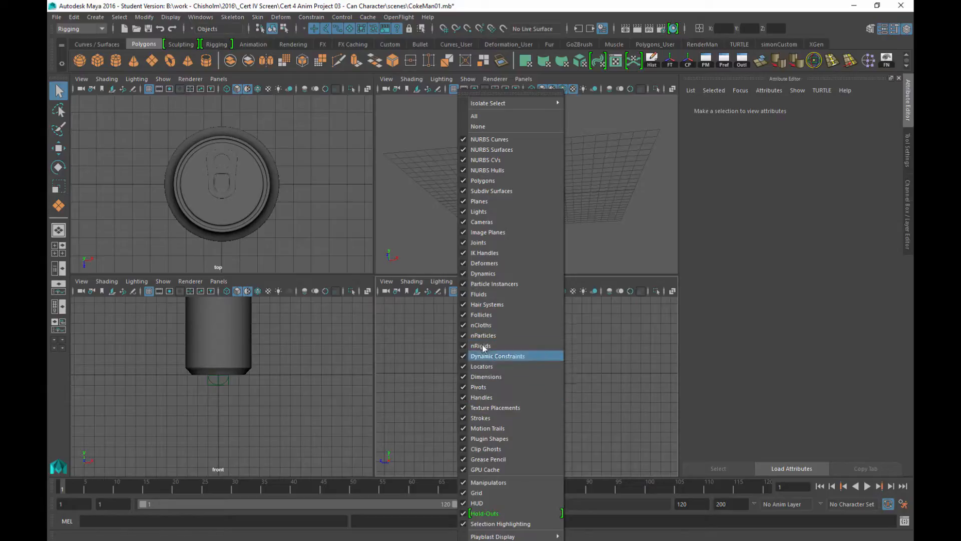
left_click(491, 408)
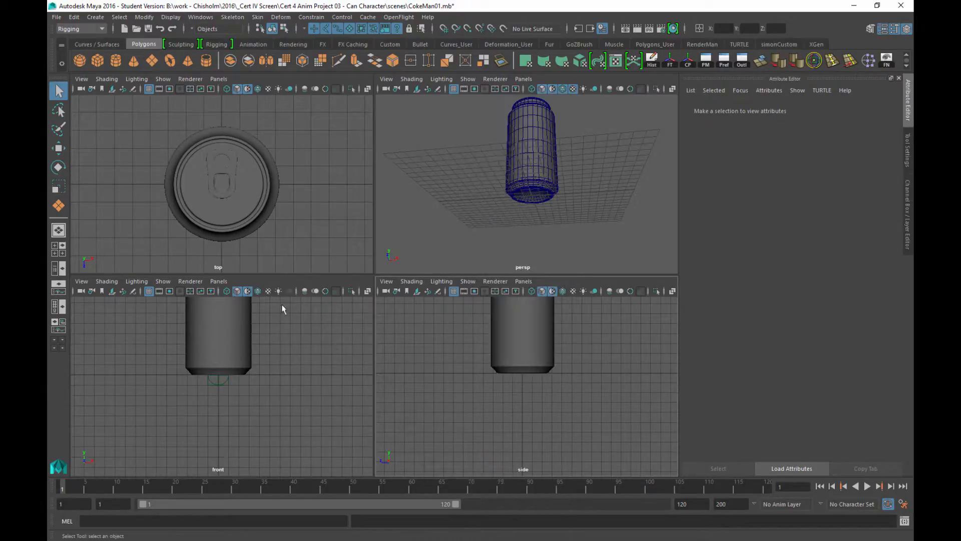
left_click(163, 281)
left_click(177, 387)
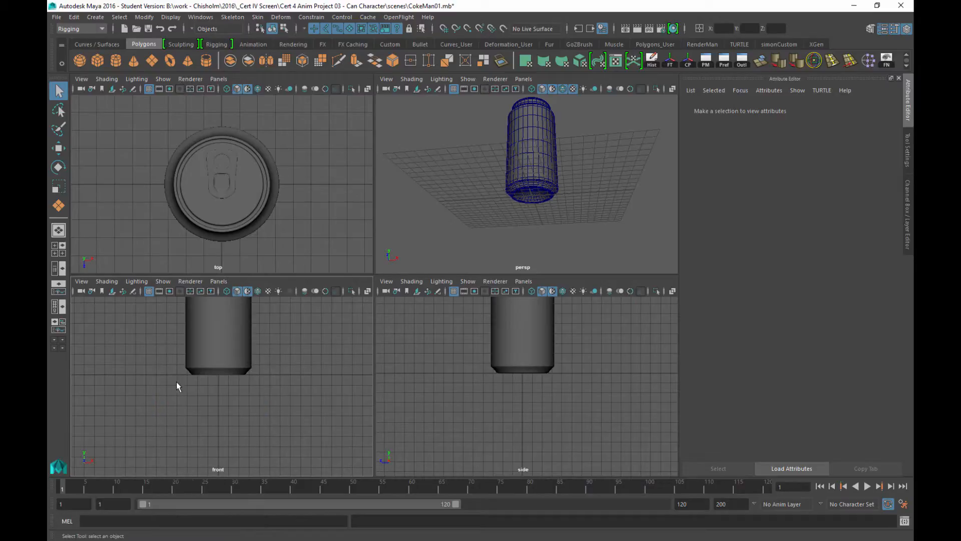
left_click(164, 79)
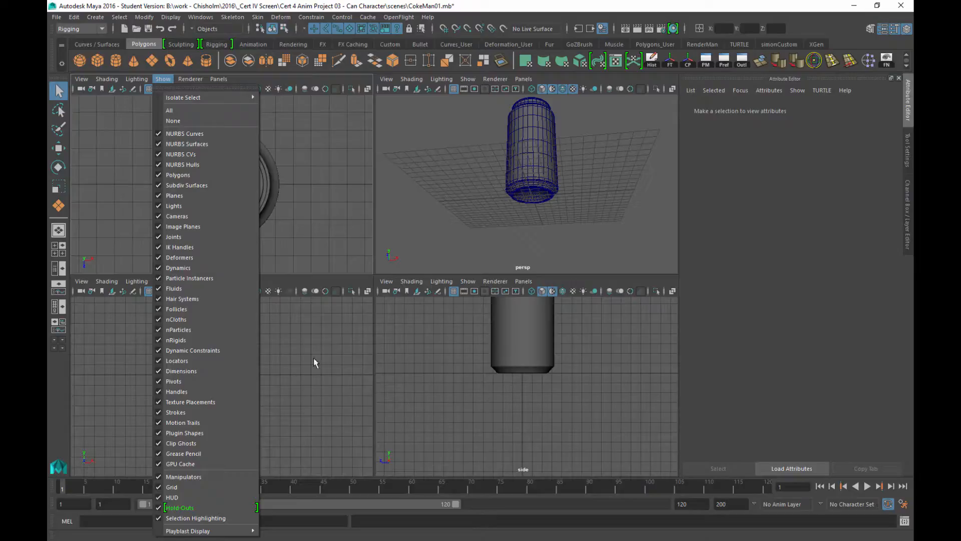
left_click(194, 402)
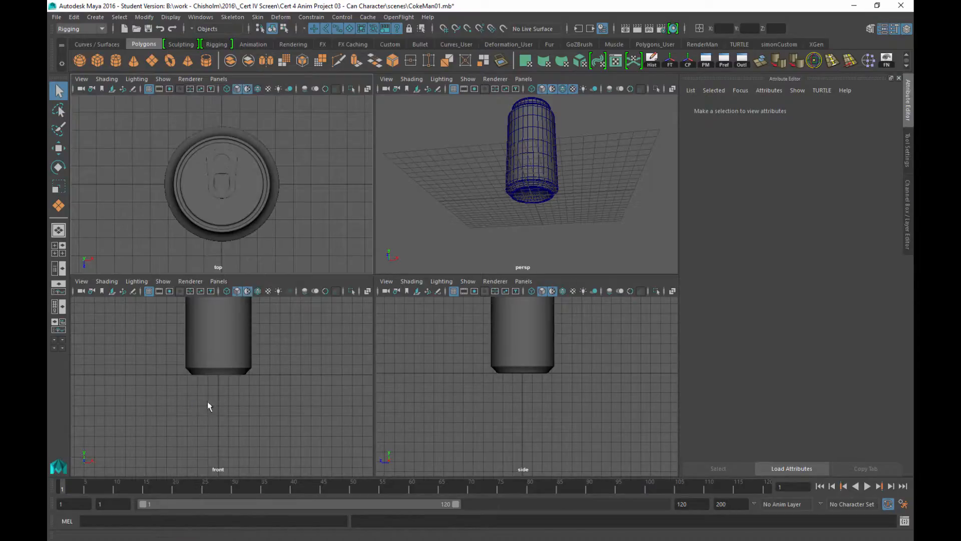
left_click_drag(494, 214, 511, 198, "alt")
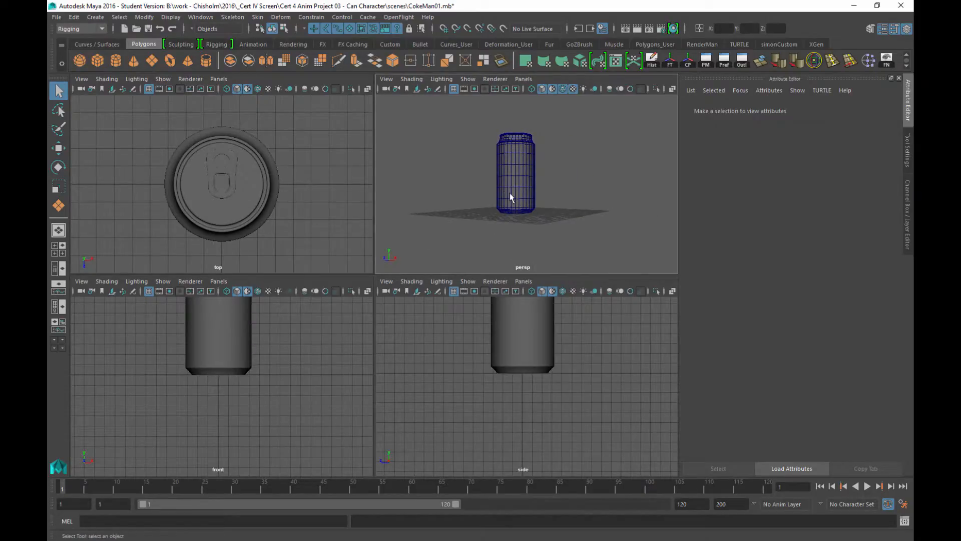
mouse_move(570, 182)
left_mouse_down("alt")
mouse_move(556, 161)
mouse_move(562, 146)
mouse_move(563, 182)
mouse_move(576, 178)
left_mouse_up("alt")
middle_click_drag(576, 178, 560, 187, "alt")
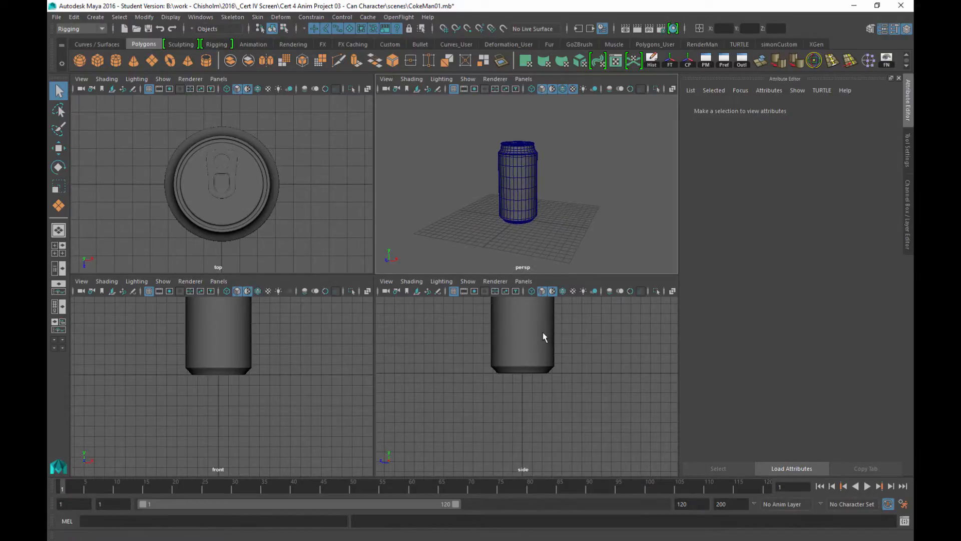